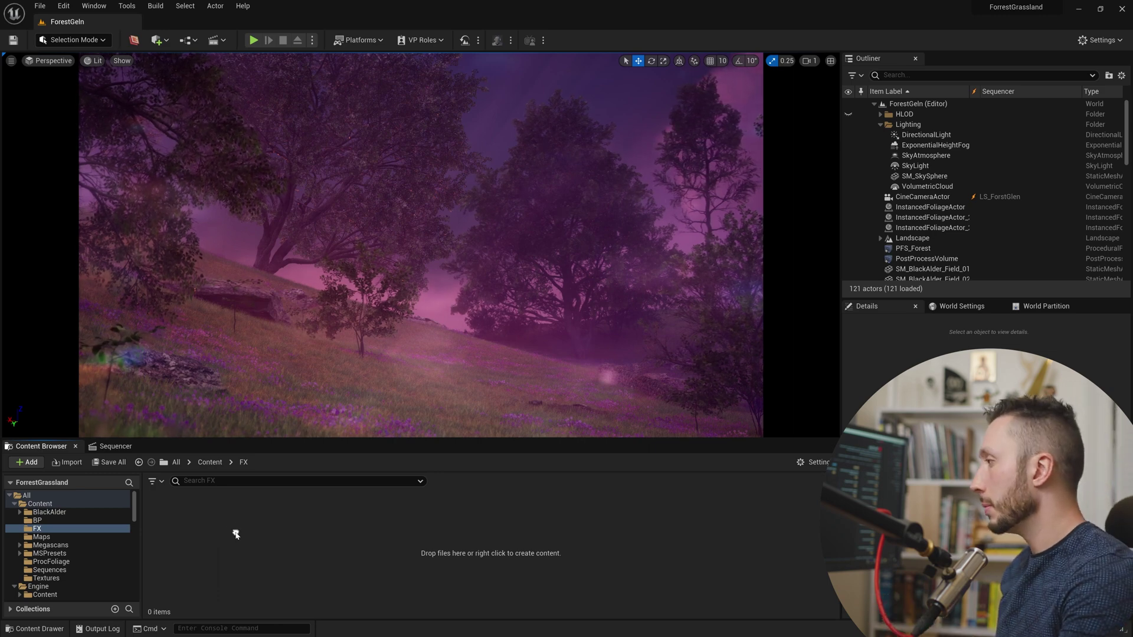
Create an empty Niagara System in the FX folder and name it NS_magicDust
{"action": "right_click", "coordinate": [235, 531]}
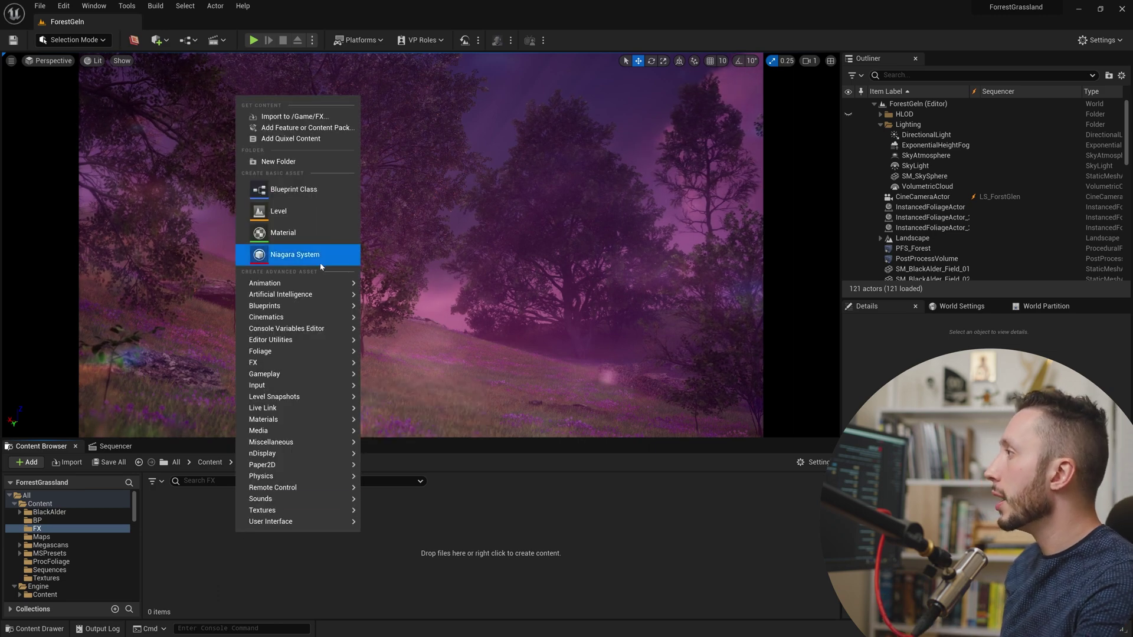
{"action": "left_click", "coordinate": [292, 255]}
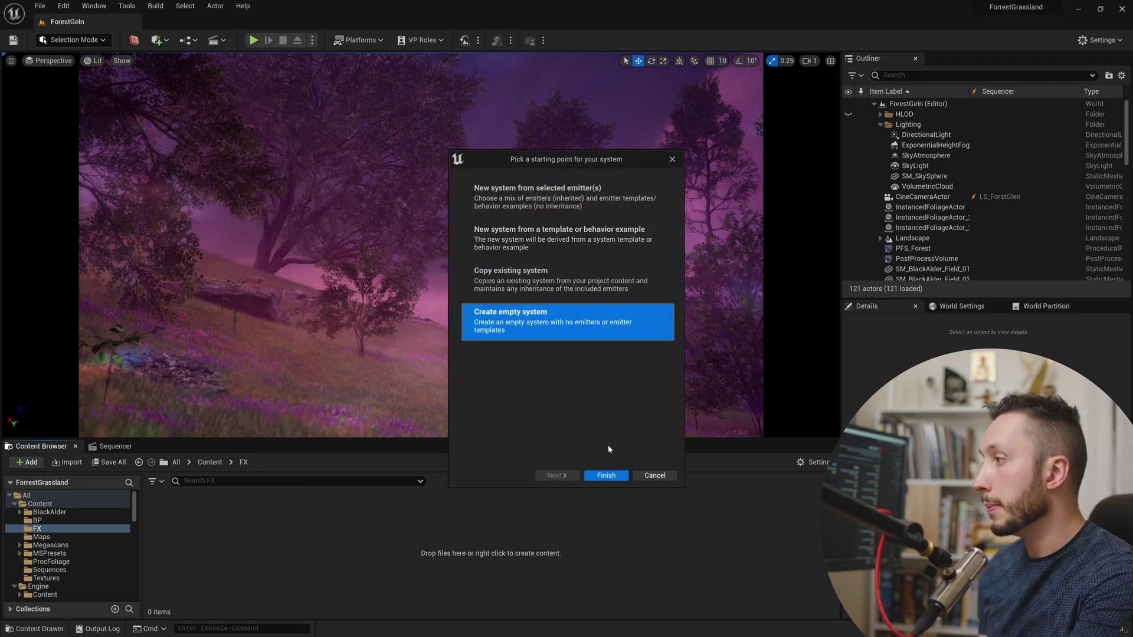
{"action": "left_click", "coordinate": [606, 476]}
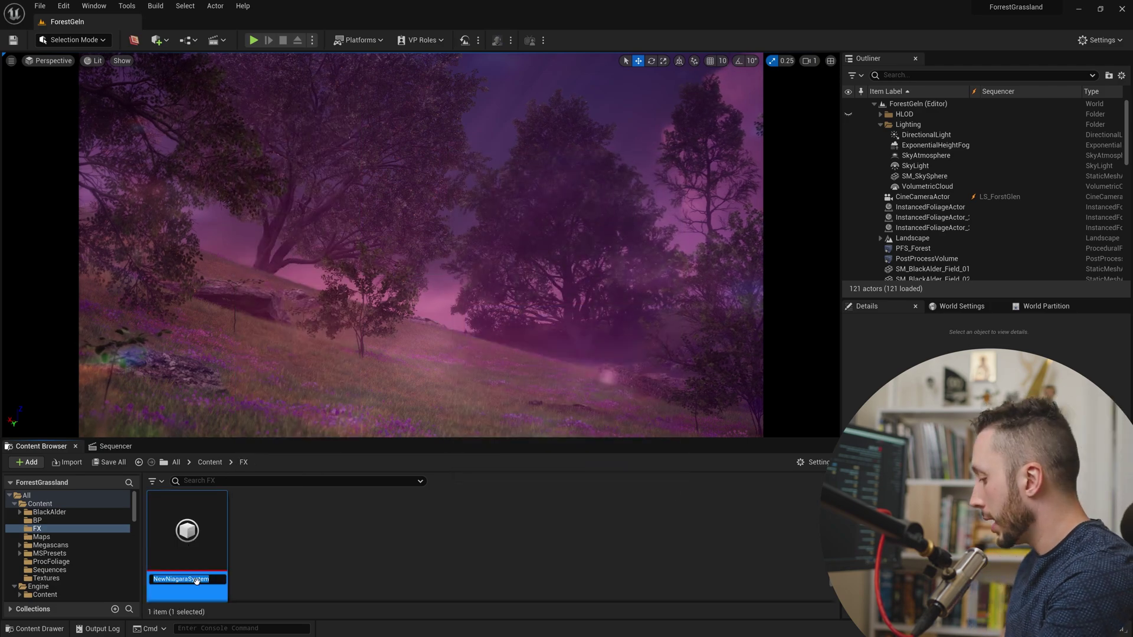
{"action": "type", "text": "NS_mag"}
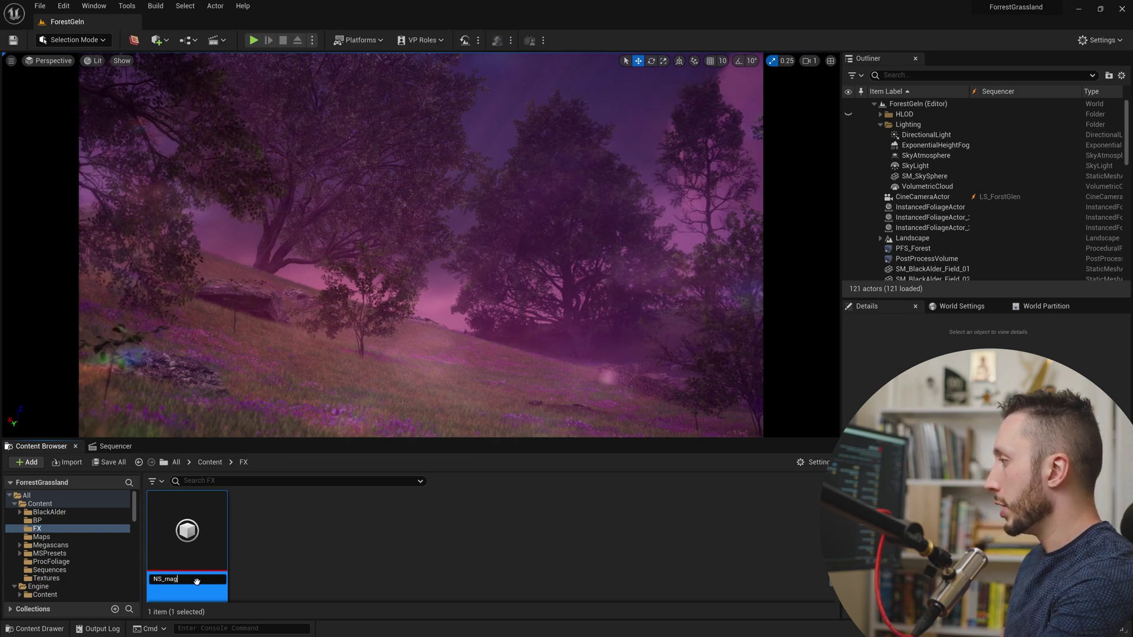
{"action": "key", "text": "Return"}
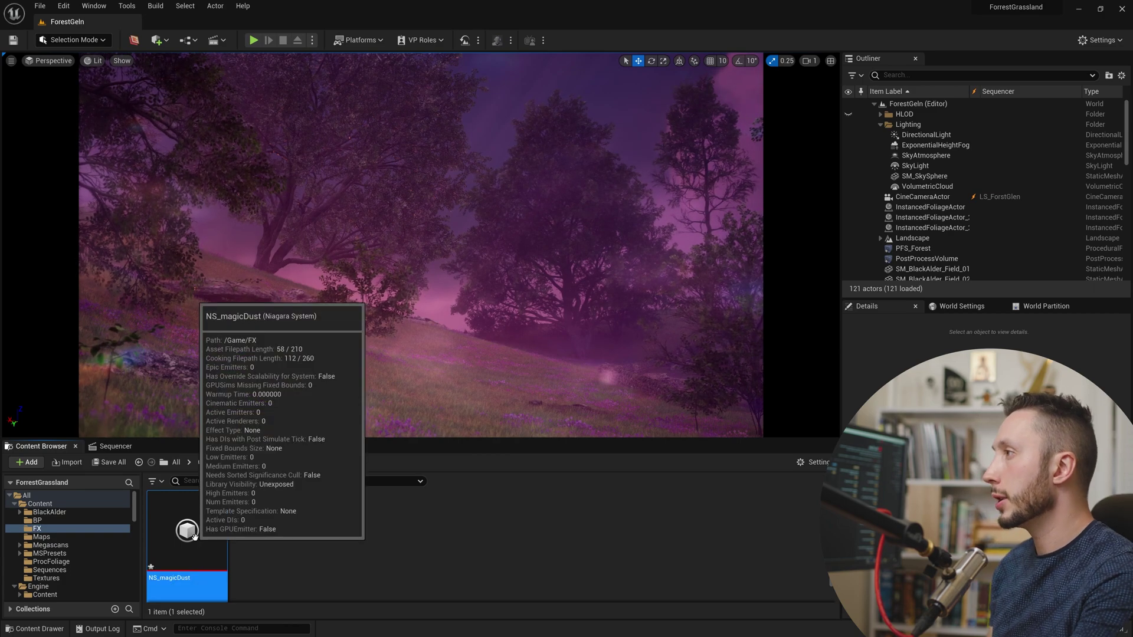
Open NS_magicDust, add an emitter from the Hanging Particulates template, and save the system
{"action": "double_click", "coordinate": [187, 531]}
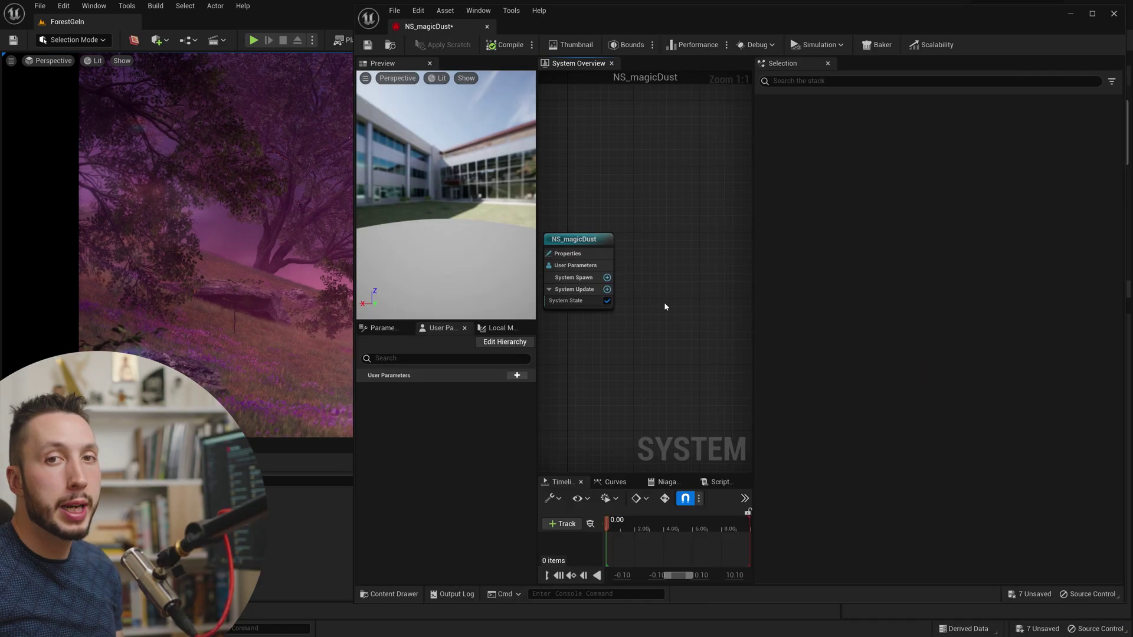
{"action": "right_click", "coordinate": [665, 302]}
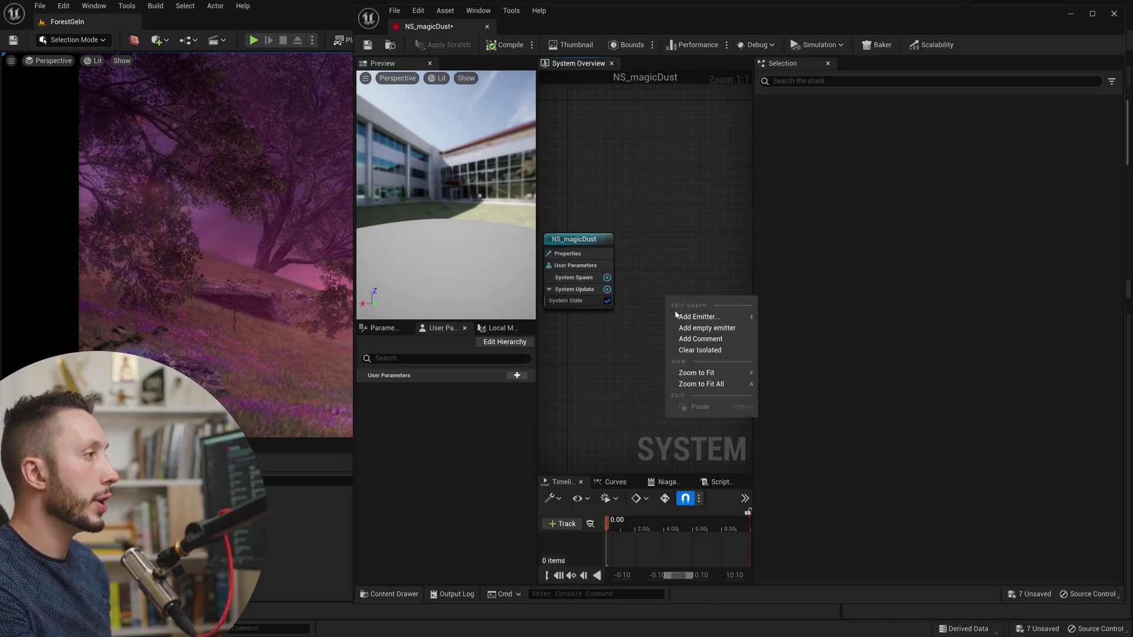
{"action": "left_click", "coordinate": [682, 318]}
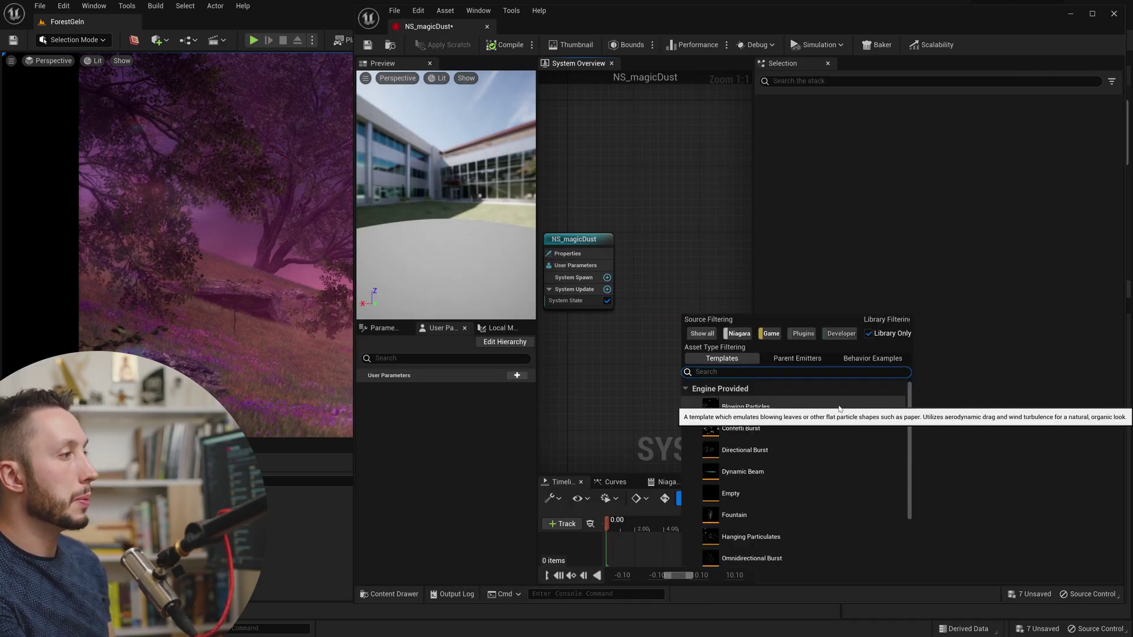
{"action": "double_click", "coordinate": [809, 538]}
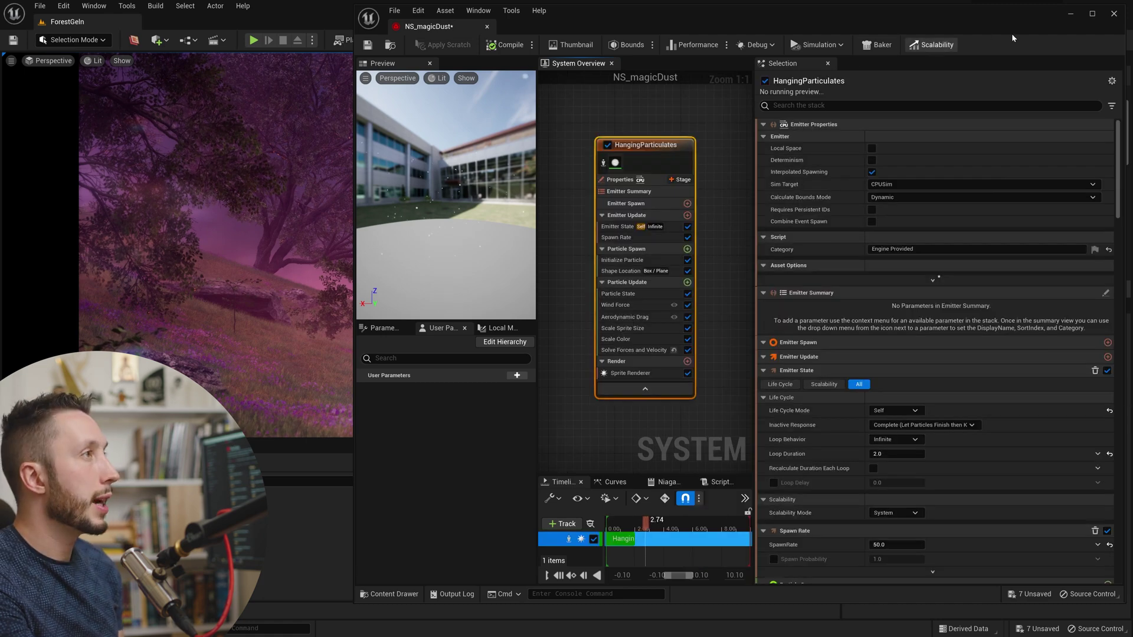
{"action": "key", "text": "ctrl+s"}
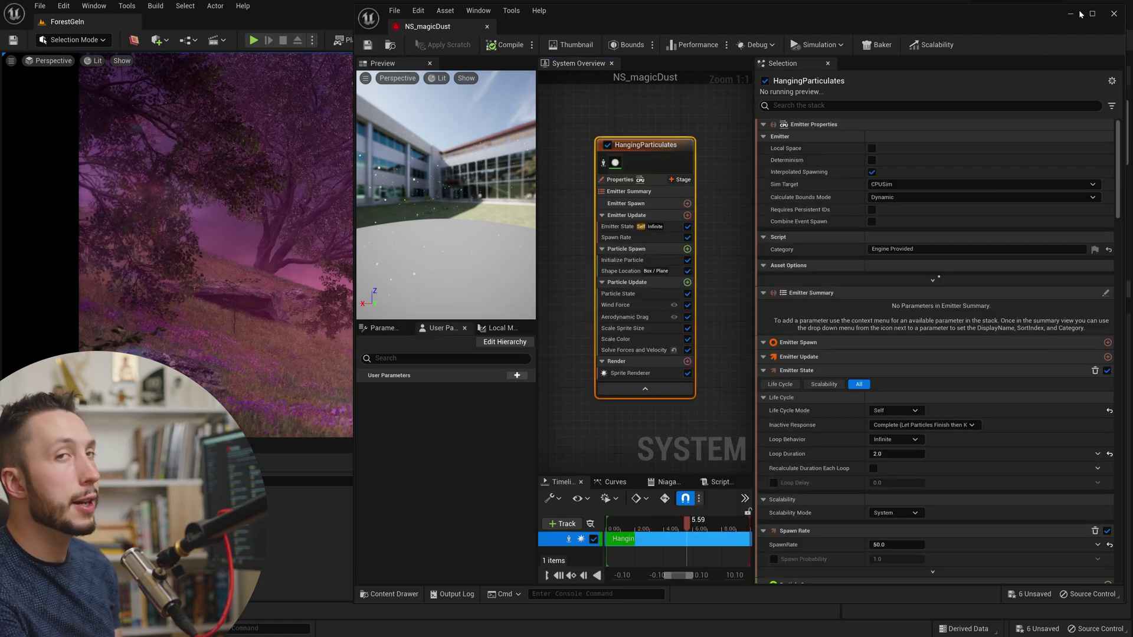
Place NS_magicDust in the forest level on the grassy slope in the foreground
{"action": "left_click", "coordinate": [1070, 13]}
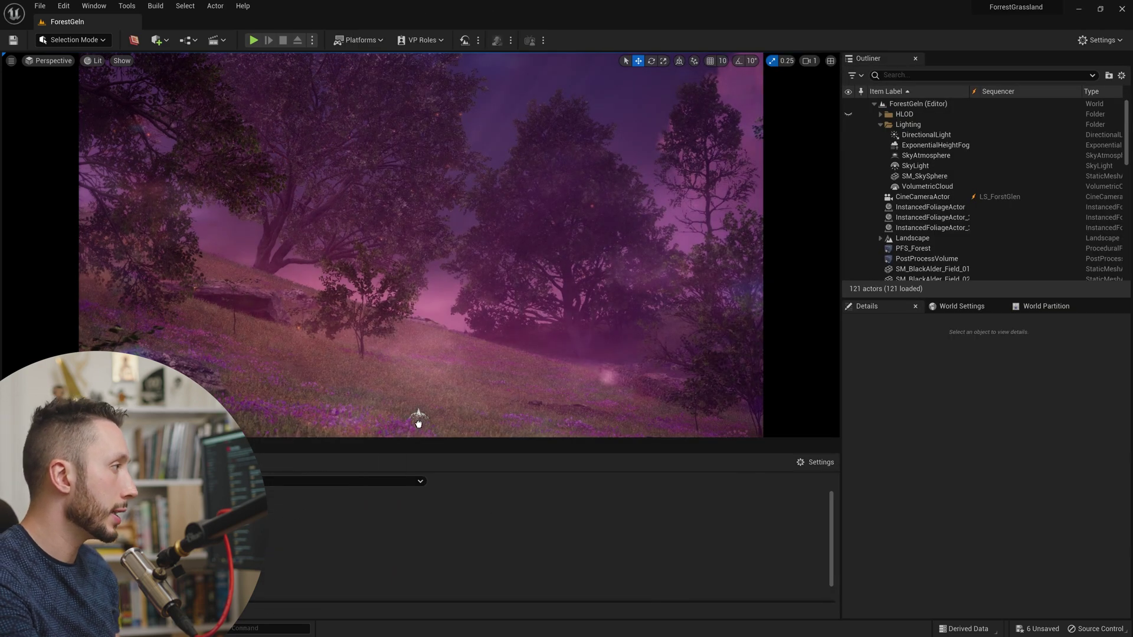
{"action": "left_click_drag", "start_coordinate": [387, 419], "coordinate": [387, 413]}
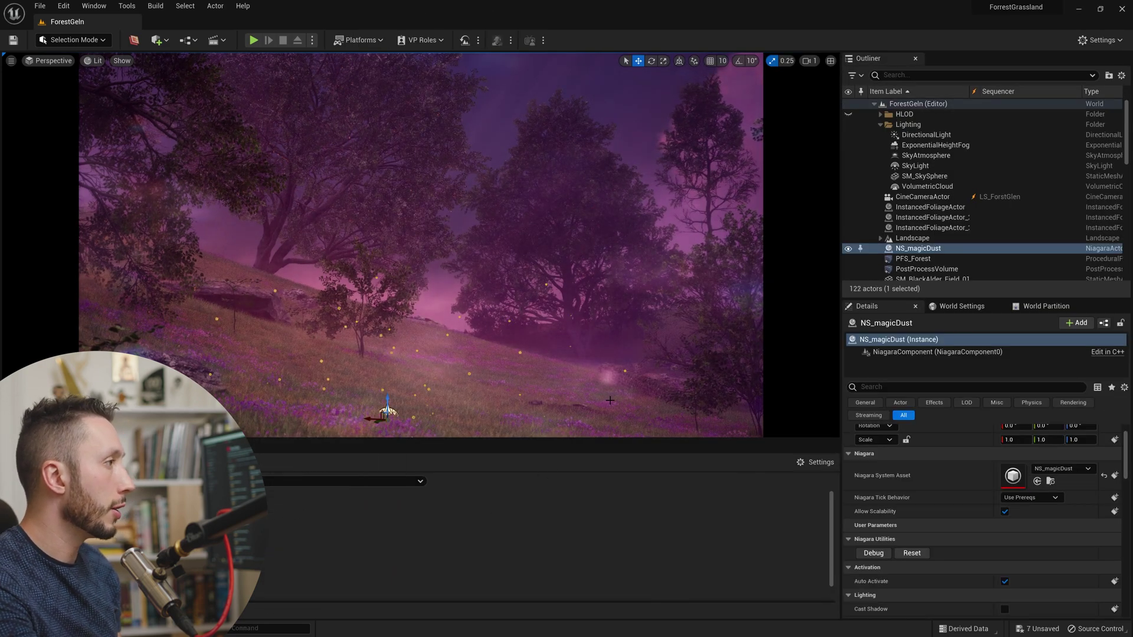
{"action": "left_click", "coordinate": [688, 424]}
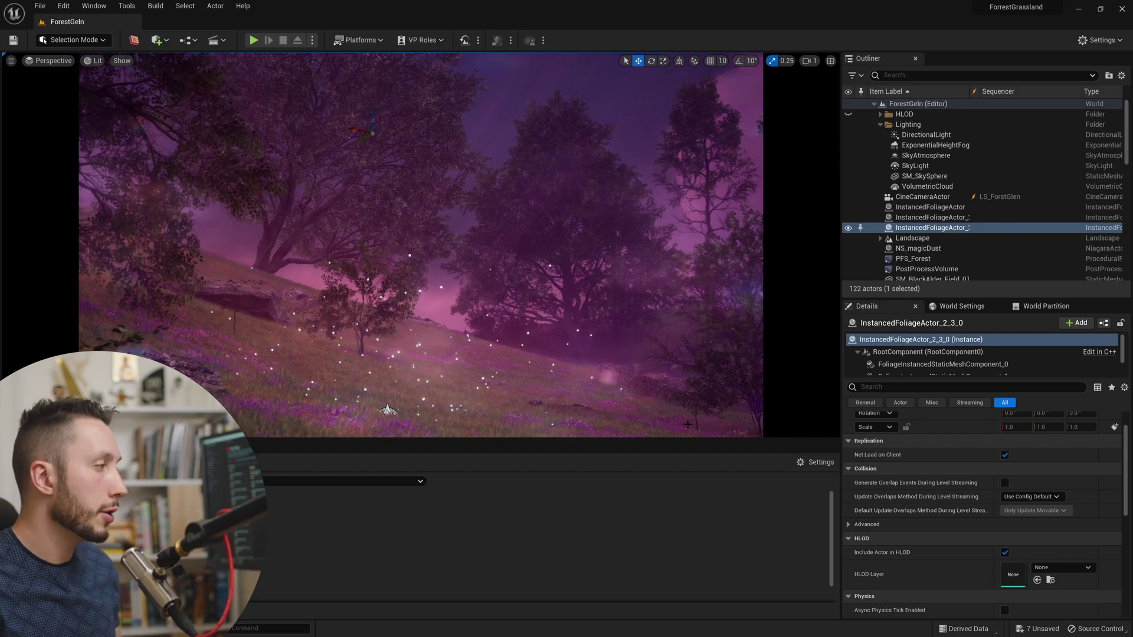
Set the HangingParticulates emitter's Shape Location box size to 1000 in X, Y and Z, and save the system
{"action": "double_click", "coordinate": [388, 409]}
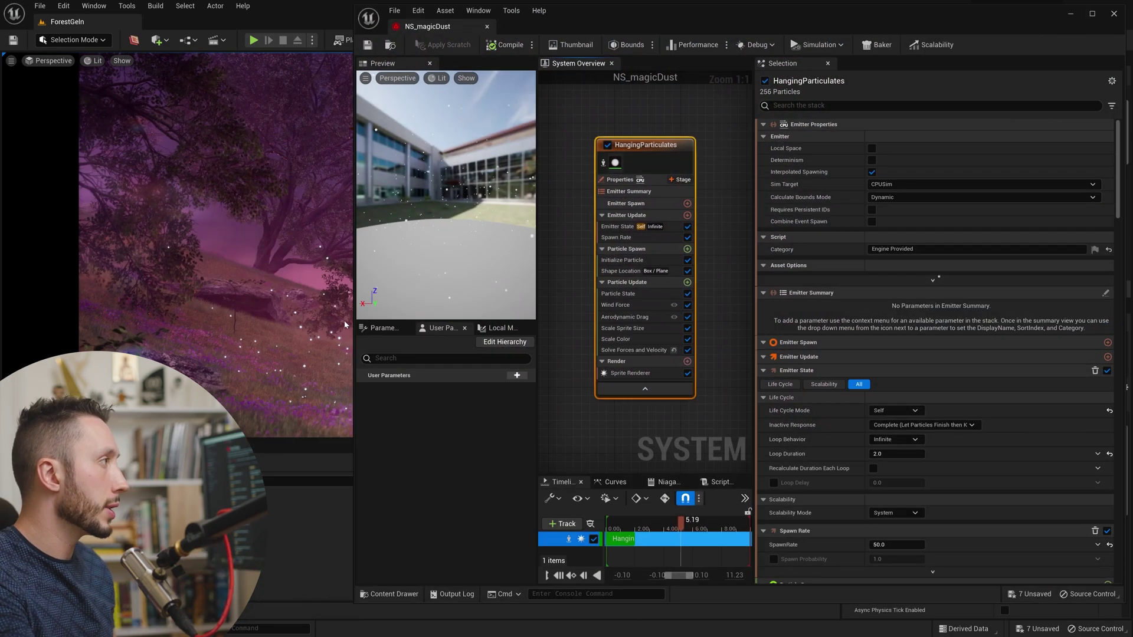
{"action": "left_click_drag", "start_coordinate": [352, 324], "coordinate": [525, 323]}
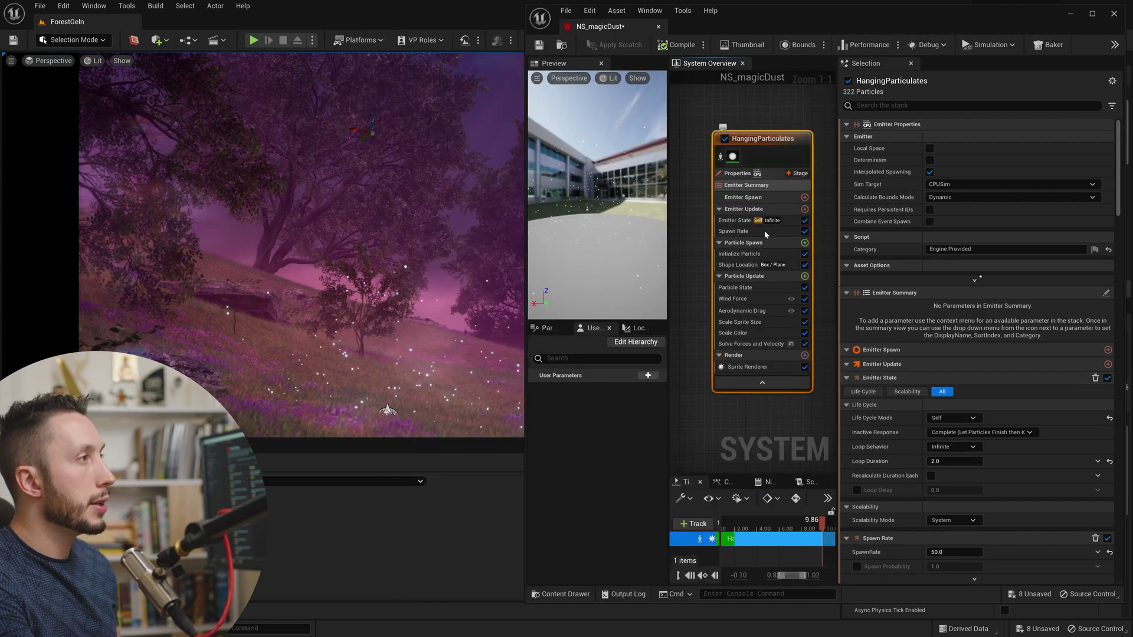
{"action": "left_click", "coordinate": [760, 267]}
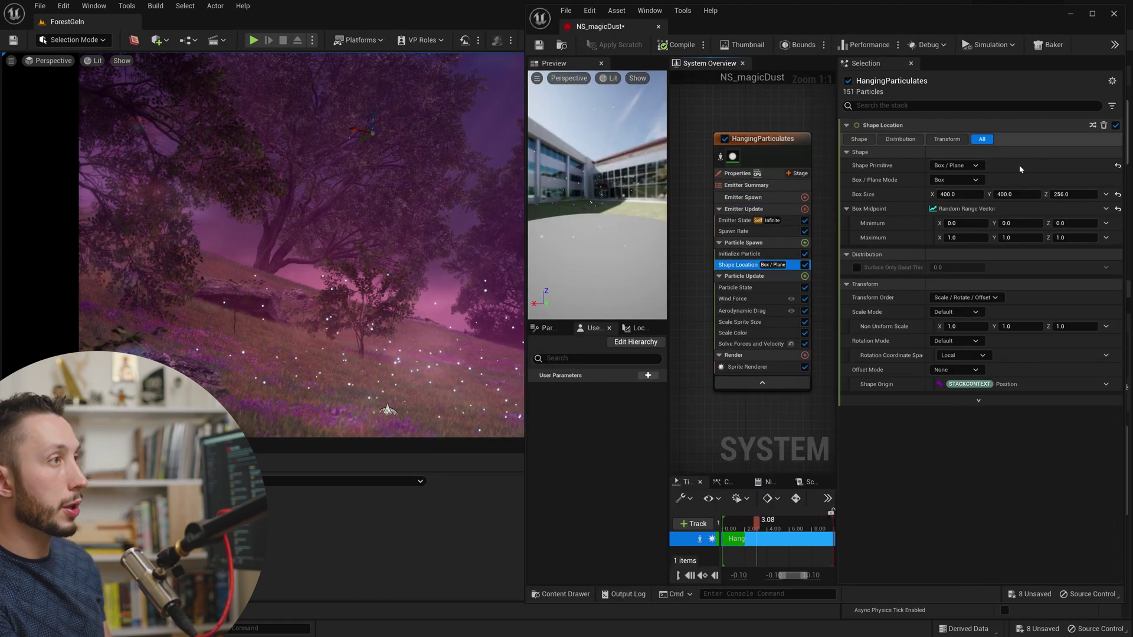
{"action": "left_click", "coordinate": [957, 194]}
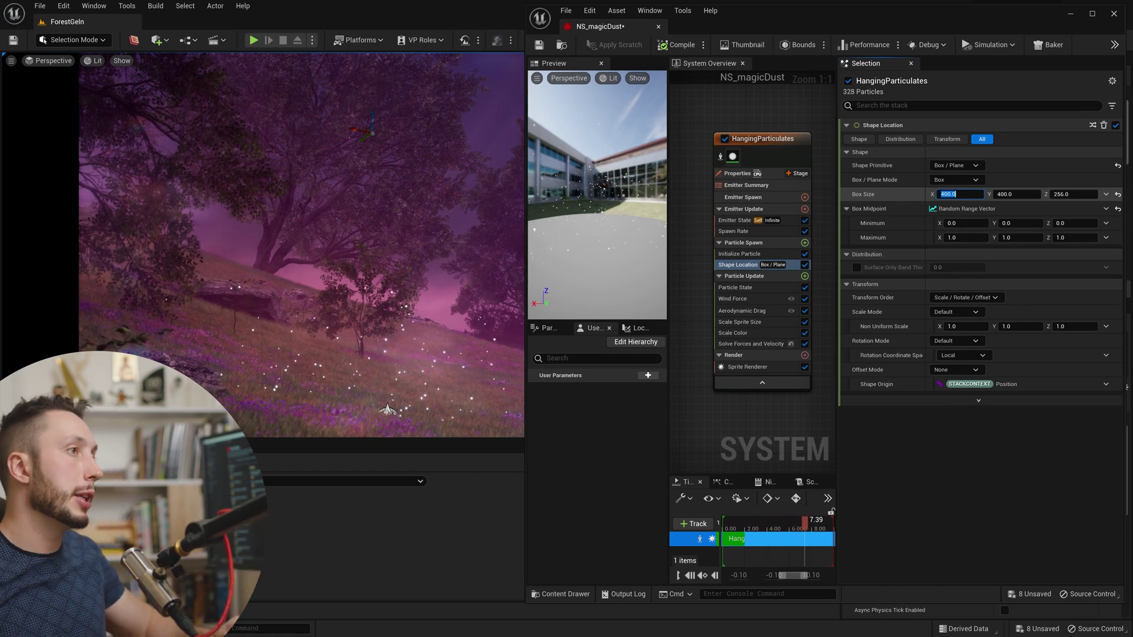
{"action": "type", "text": "1000"}
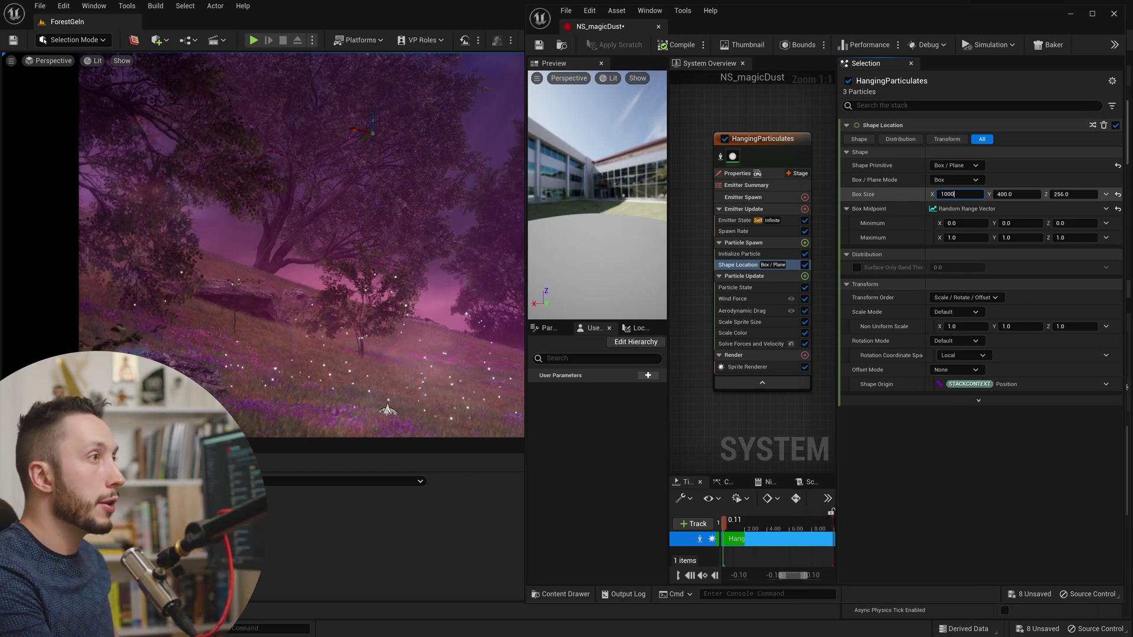
{"action": "key", "text": "Tab"}
{"action": "type", "text": "10"}
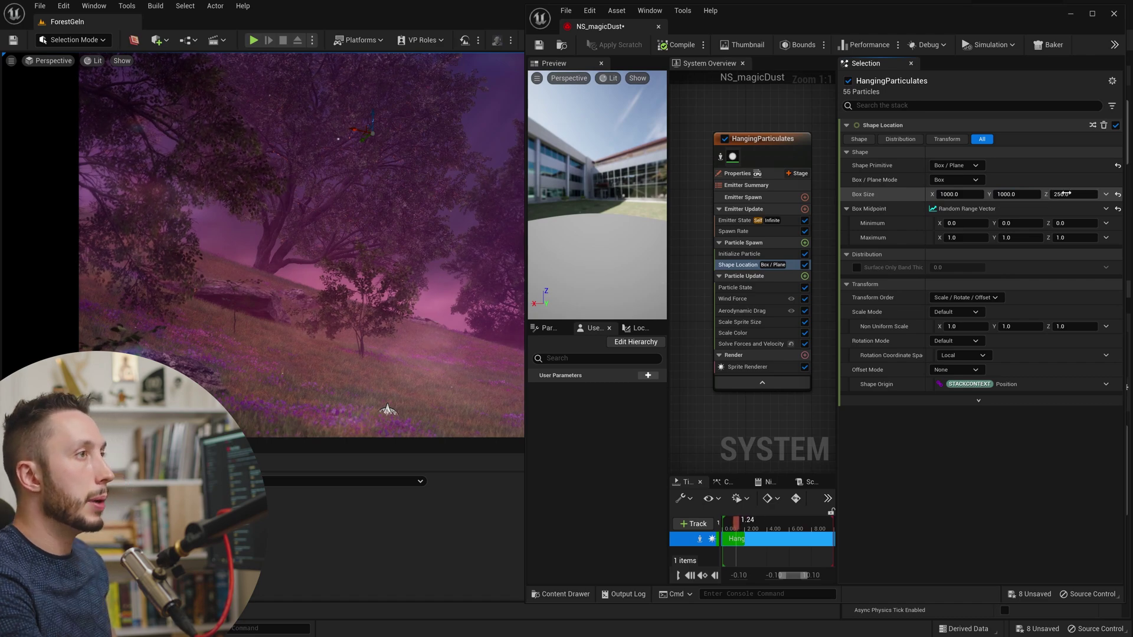
{"action": "type", "text": "1000"}
{"action": "key", "text": "Return"}
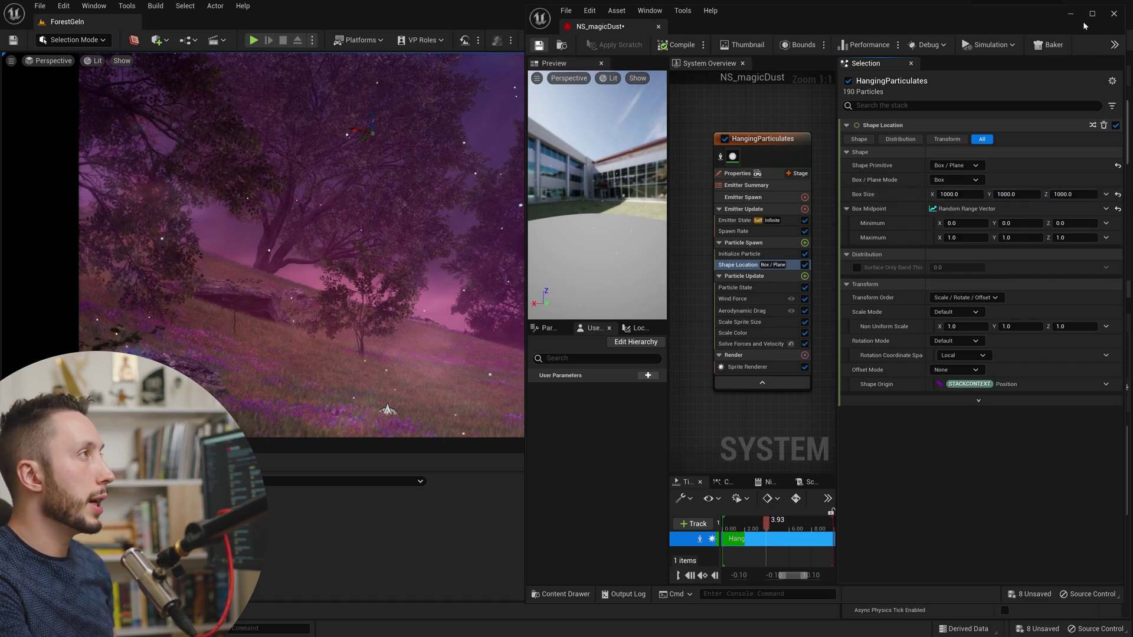
{"action": "key", "text": "ctrl+s"}
{"action": "left_click", "coordinate": [1071, 13]}
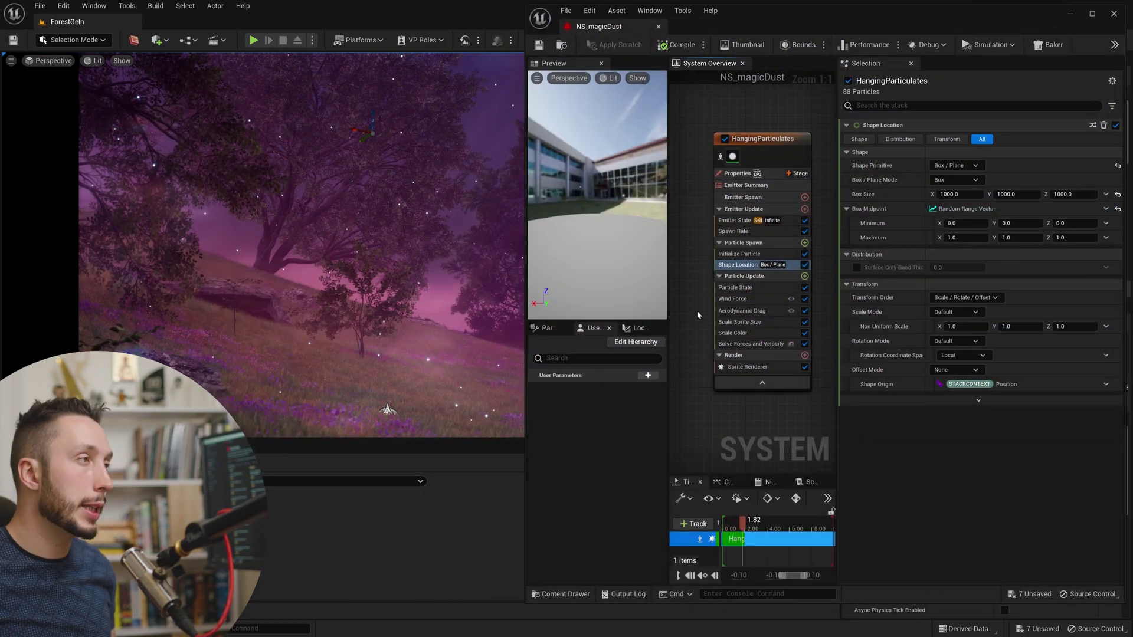
Set the HangingParticulates emitter's spawn rate to 100
{"action": "left_click", "coordinate": [733, 231]}
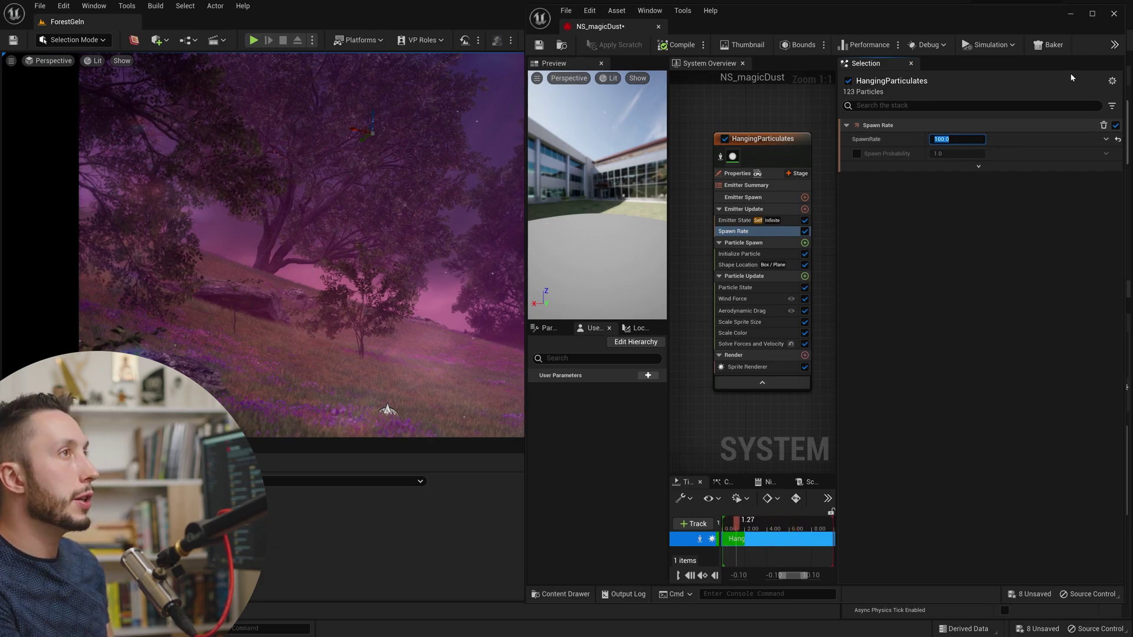
{"action": "left_click", "coordinate": [1068, 14]}
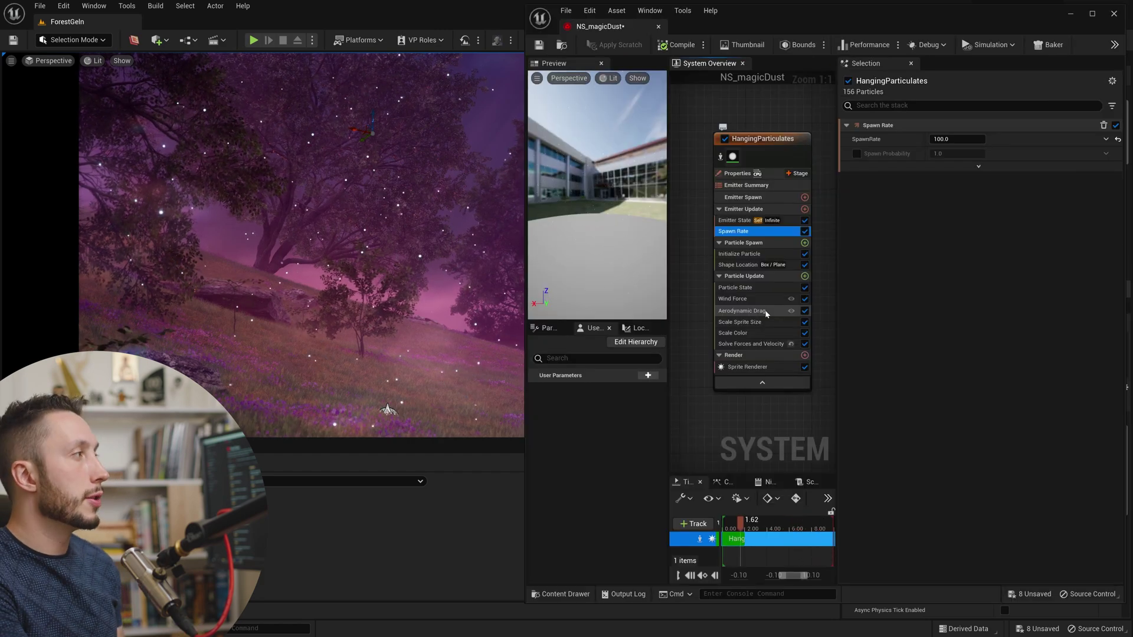
Set the Initialize Particle color to orange with R 1.0, G 0.453049 and B 0.0, and save the system
{"action": "left_click", "coordinate": [765, 311]}
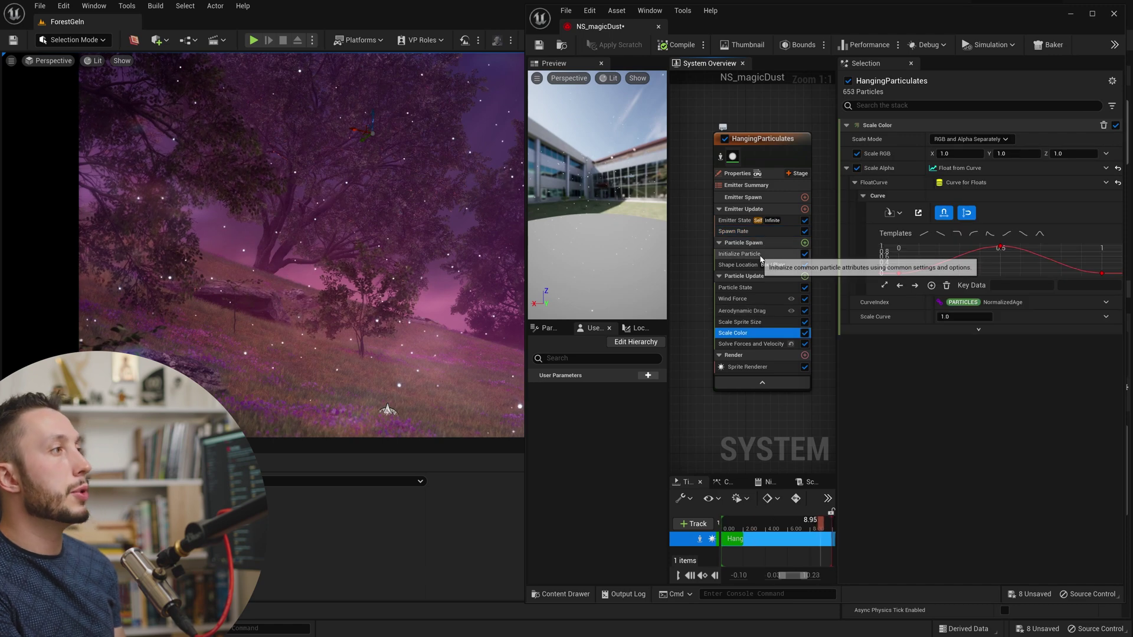
{"action": "left_click", "coordinate": [740, 254]}
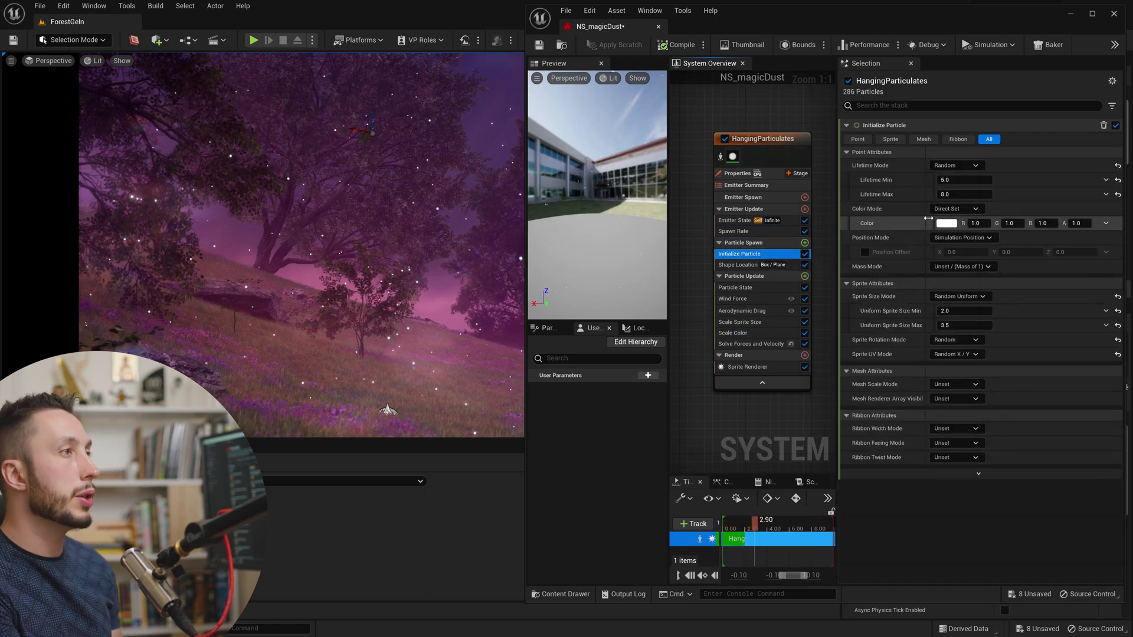
{"action": "left_click", "coordinate": [946, 223]}
{"action": "left_click", "coordinate": [811, 333]}
{"action": "left_click_drag", "start_coordinate": [811, 334], "coordinate": [817, 335]}
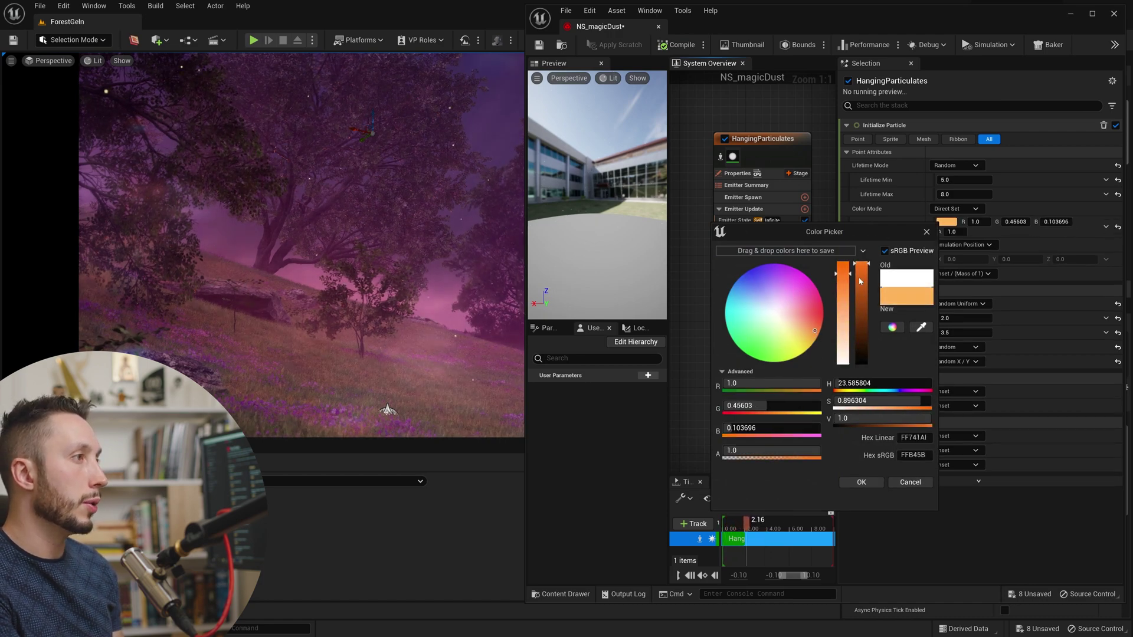
{"action": "left_click", "coordinate": [861, 482]}
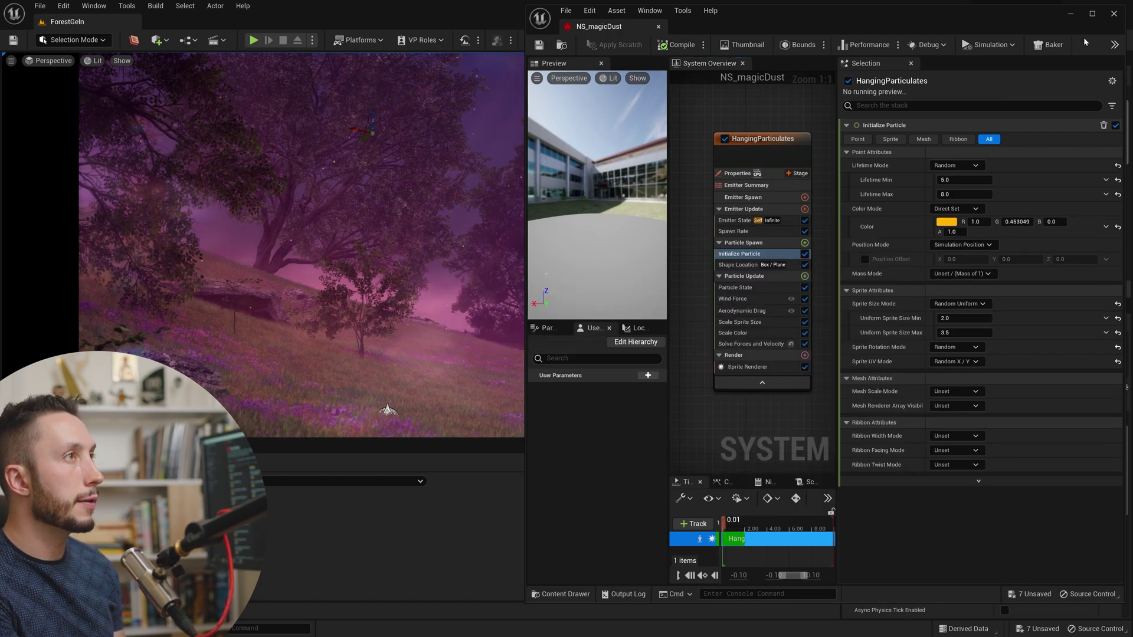
{"action": "left_click", "coordinate": [1113, 13]}
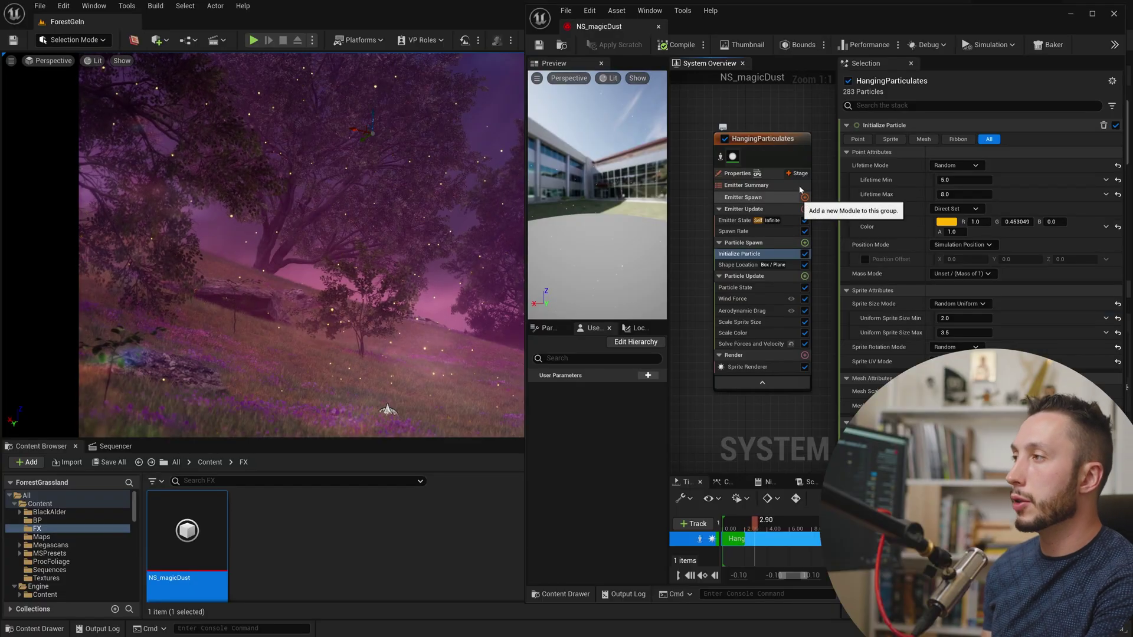
Locate the Sprite Renderer's DefaultSpriteMaterial, copy it into the FX folder, and rename the copy M_magicDust
{"action": "left_click", "coordinate": [755, 367]}
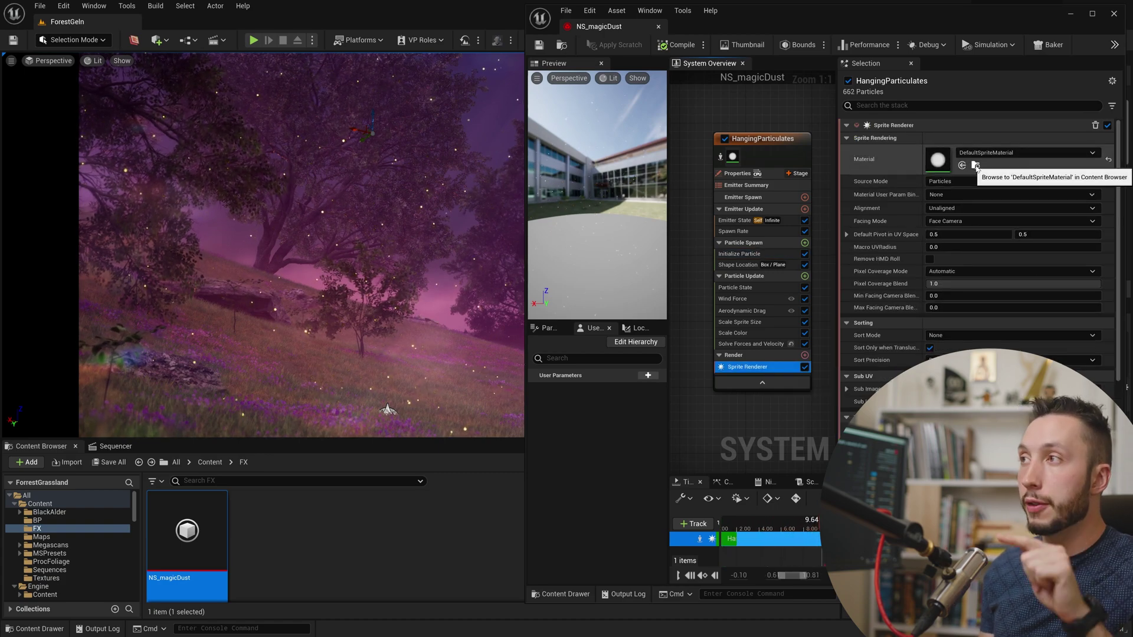
{"action": "left_click", "coordinate": [975, 165]}
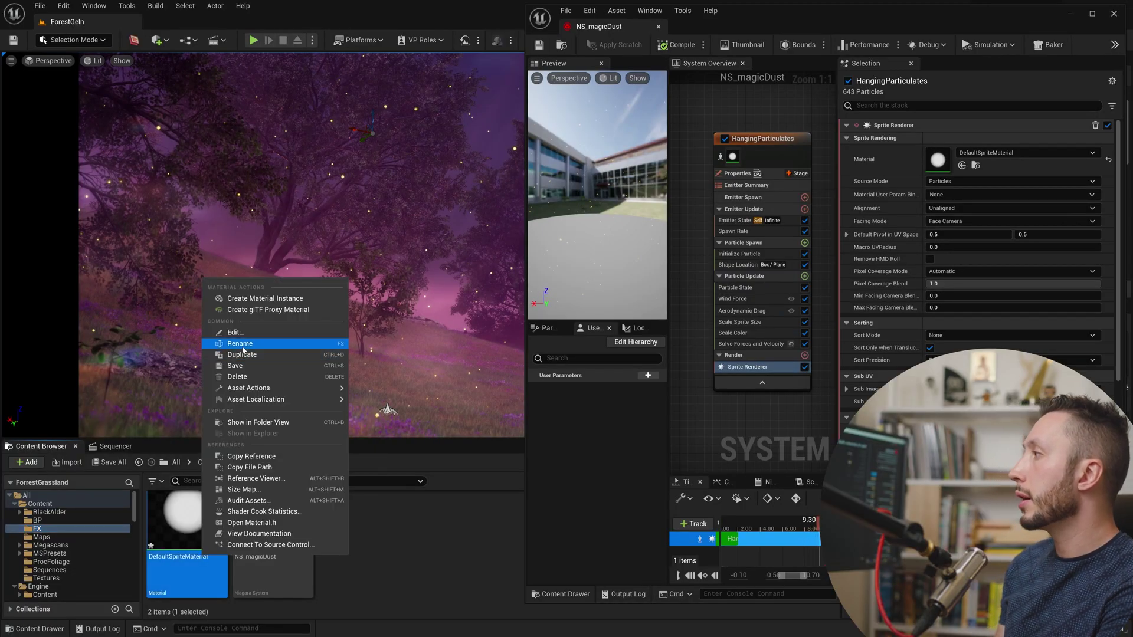
{"action": "left_click", "coordinate": [239, 343]}
{"action": "type", "text": "M_"}
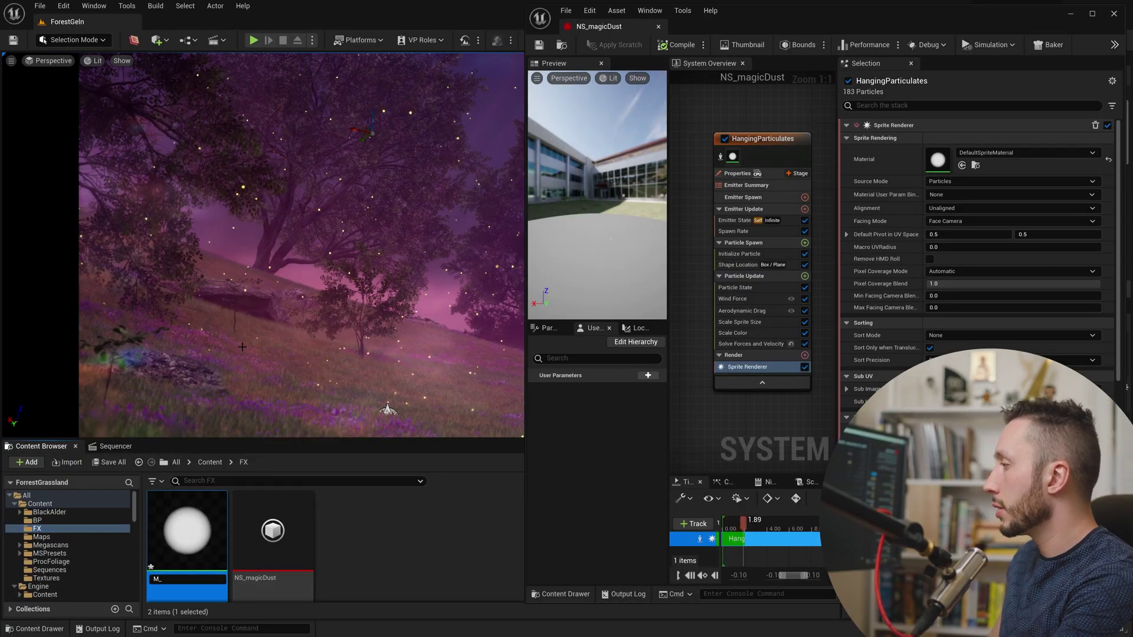
{"action": "type", "text": "magicDust"}
{"action": "key", "text": "Return"}
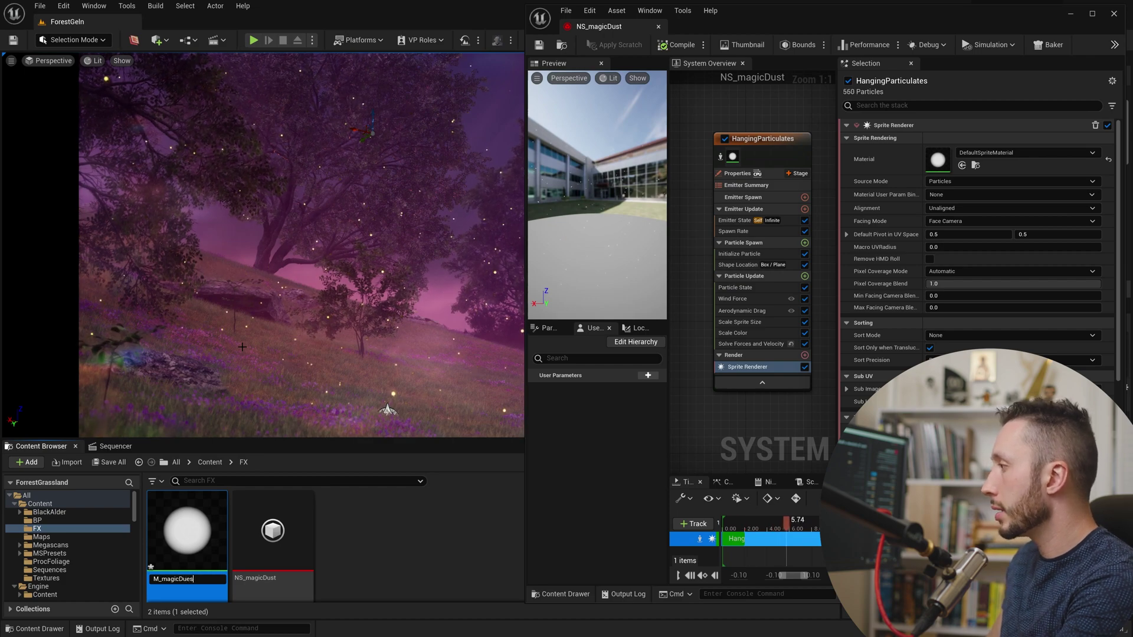
Open M_magicDust and insert a Multiply node between the Lerp output and the material's Emissive Color
{"action": "double_click", "coordinate": [195, 557]}
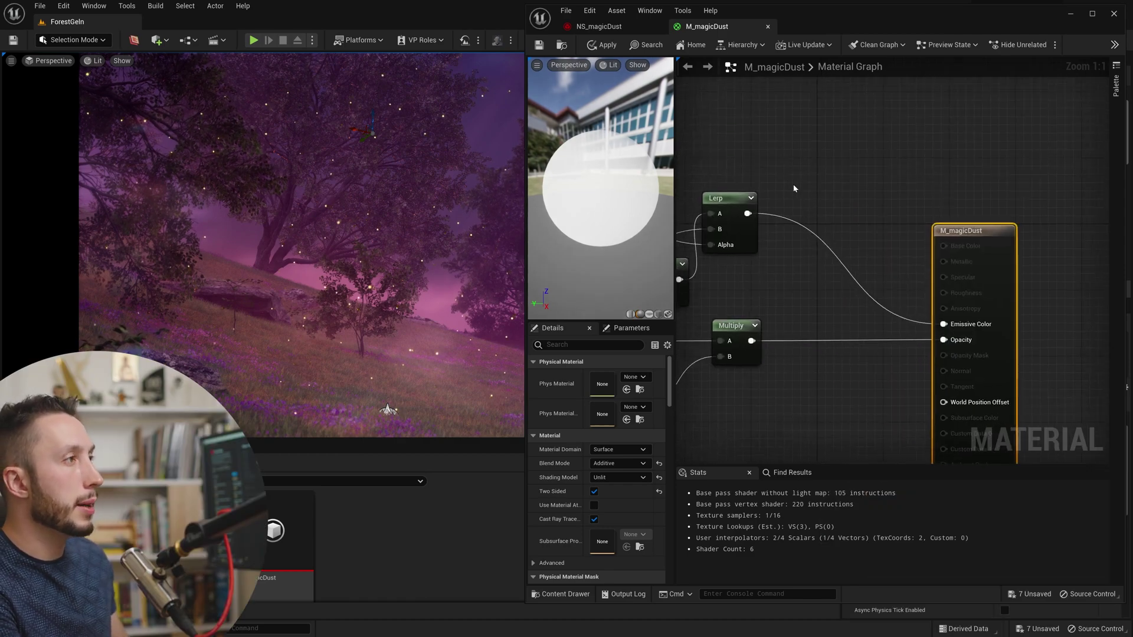
{"action": "scroll", "coordinate": [826, 285], "scroll_direction": "down", "scroll_amount": 4}
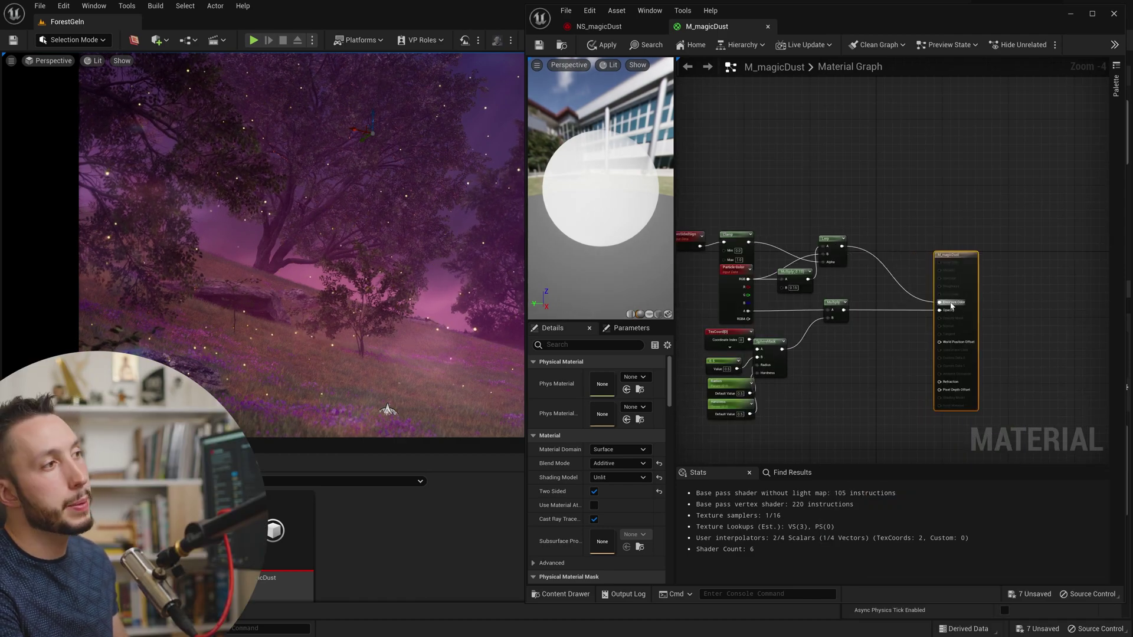
{"action": "scroll", "coordinate": [990, 300], "scroll_direction": "up", "scroll_amount": 4}
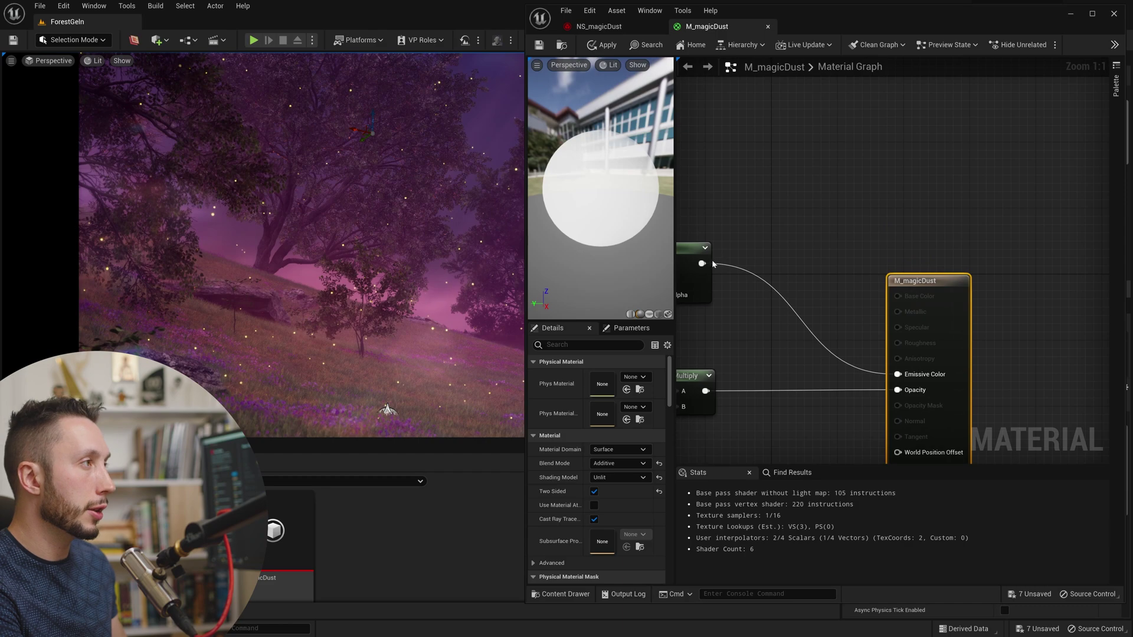
{"action": "left_click_drag", "start_coordinate": [788, 242], "coordinate": [897, 196]}
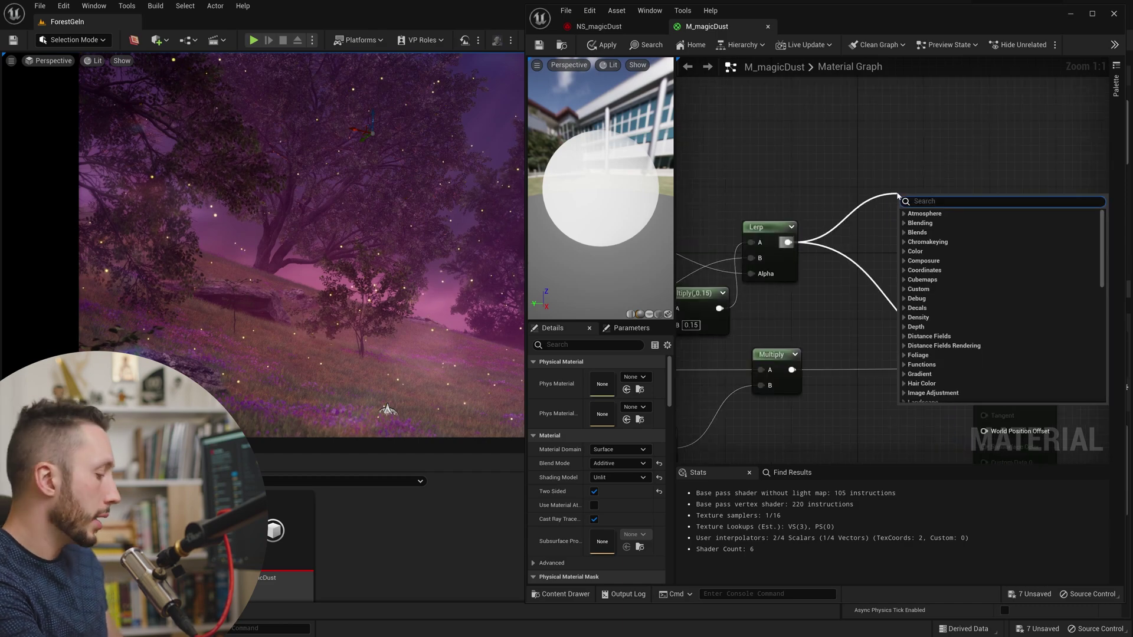
{"action": "type", "text": "mul"}
{"action": "left_click", "coordinate": [948, 266]}
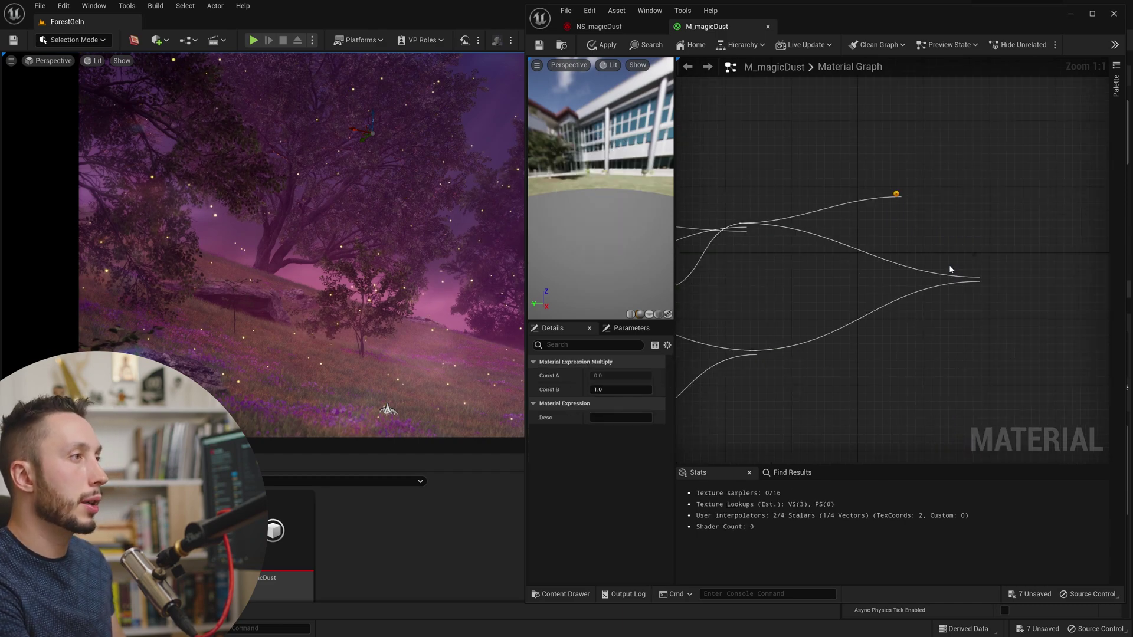
{"action": "left_click_drag", "start_coordinate": [946, 216], "coordinate": [984, 354]}
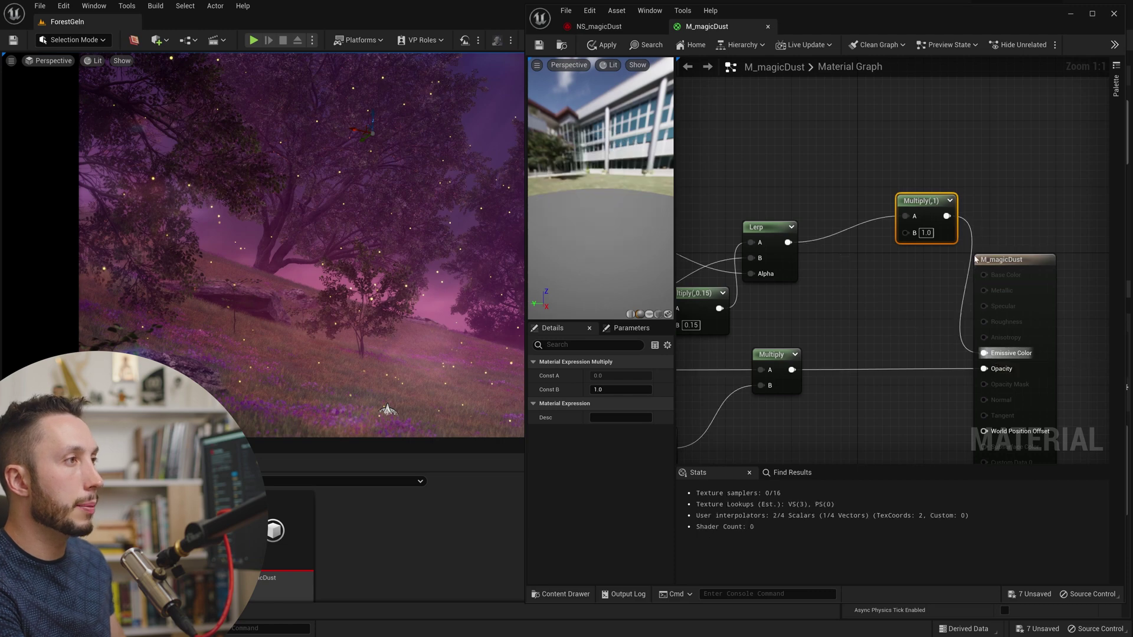
{"action": "left_click_drag", "start_coordinate": [950, 230], "coordinate": [919, 280]}
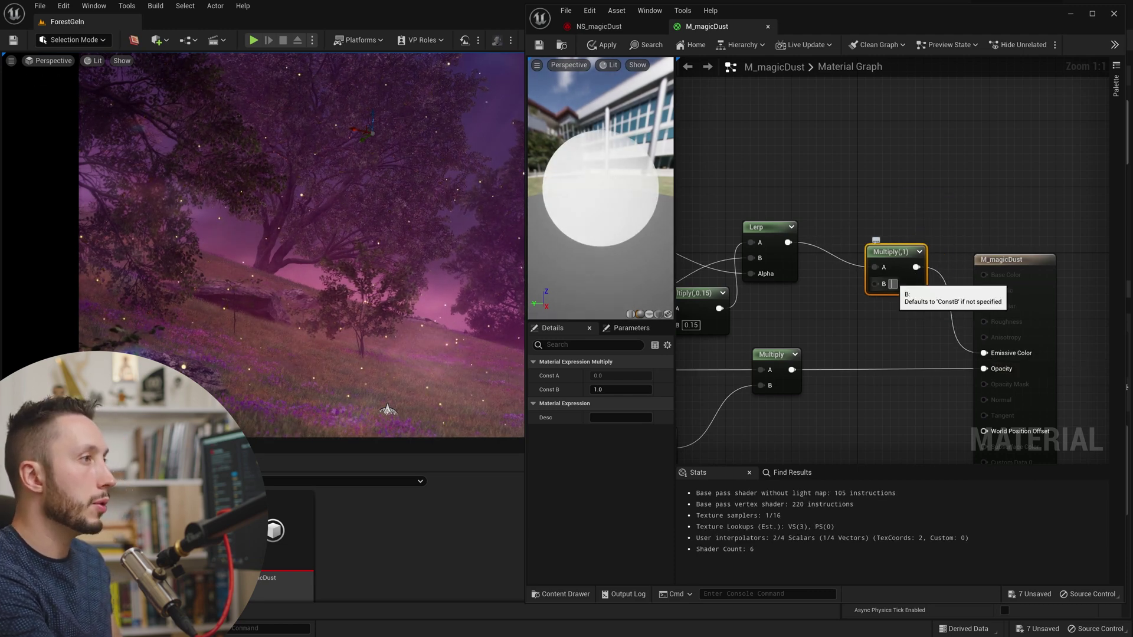
Set the new Multiply node's B value to 500 and save the material
{"action": "type", "text": "0"}
{"action": "key", "text": "Return"}
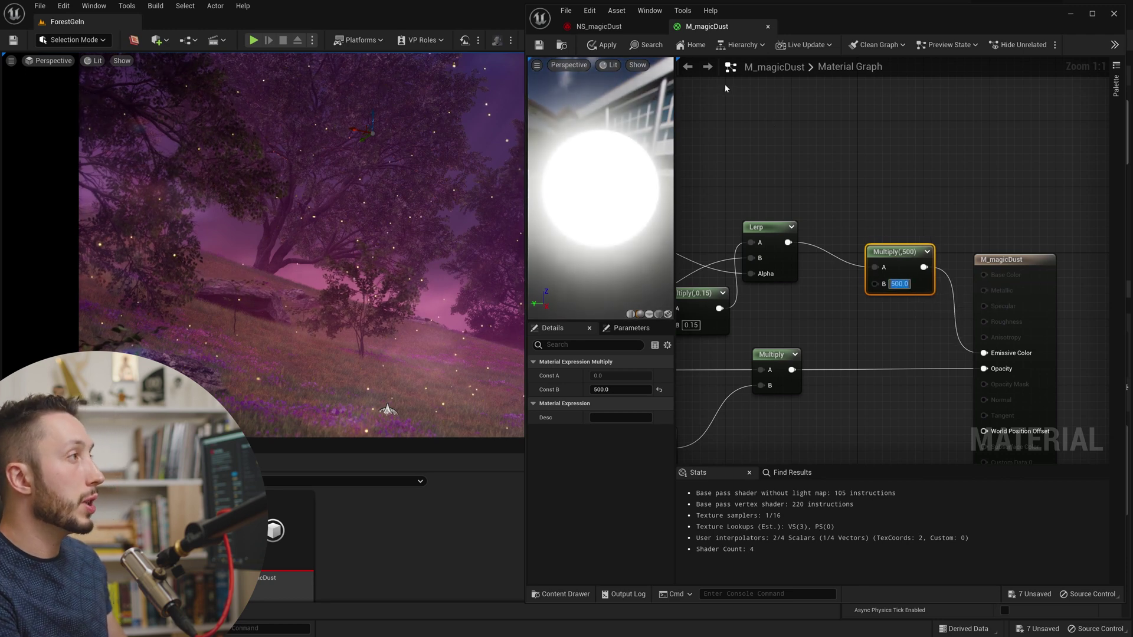
{"action": "left_click", "coordinate": [544, 45]}
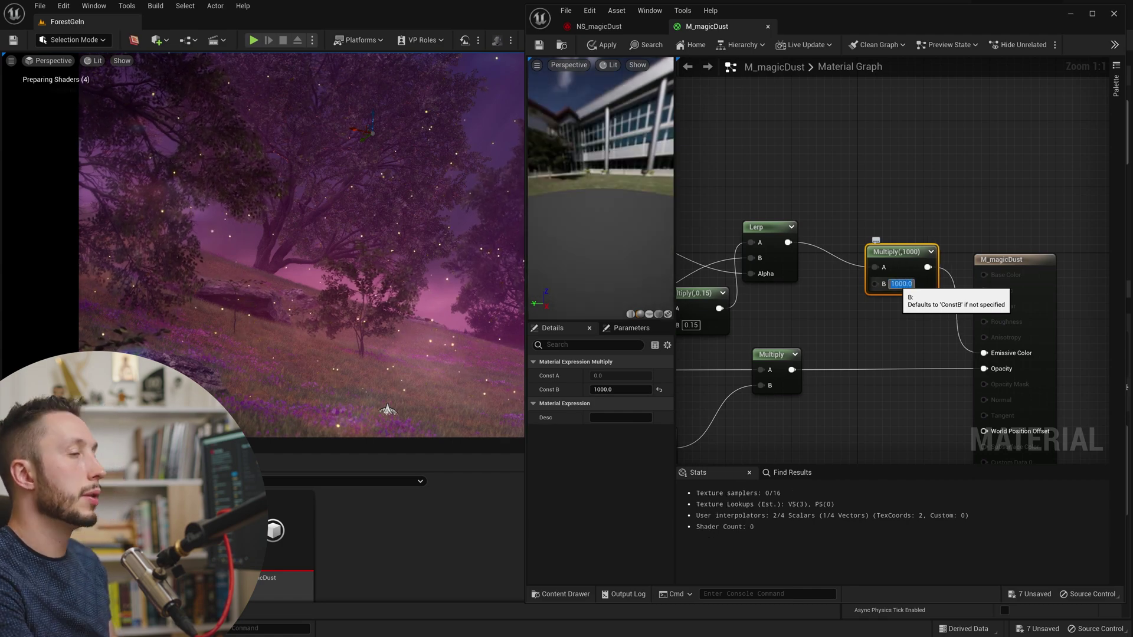
Assign M_magicDust as the Sprite Renderer's material in NS_magicDust, and return to the forest level
{"action": "left_click", "coordinate": [611, 28]}
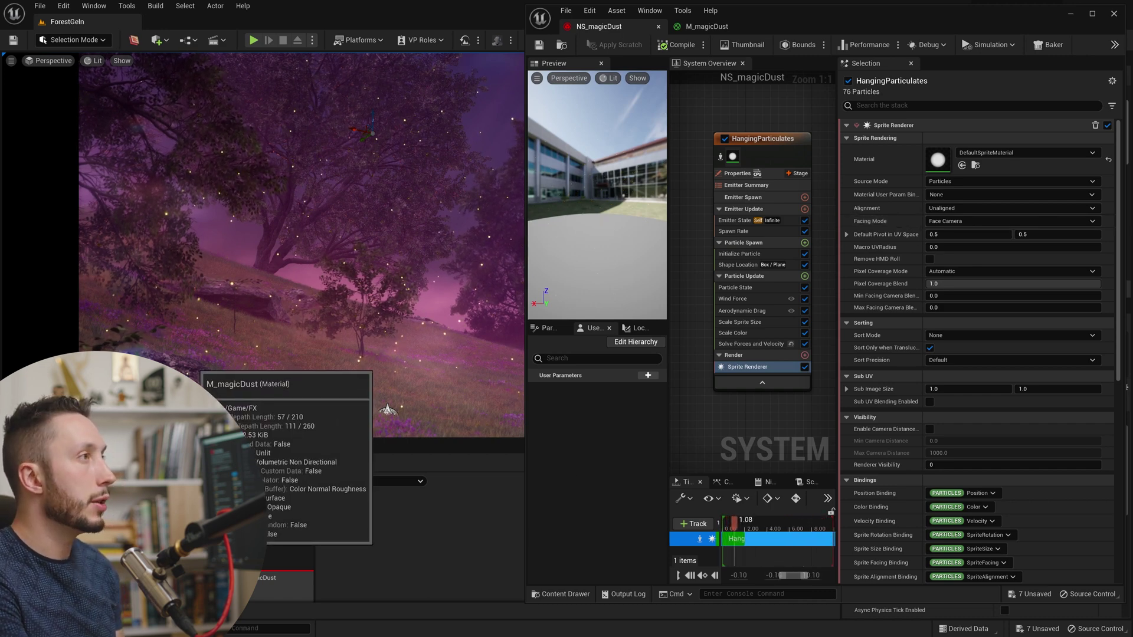
{"action": "left_click_drag", "start_coordinate": [274, 531], "coordinate": [947, 149]}
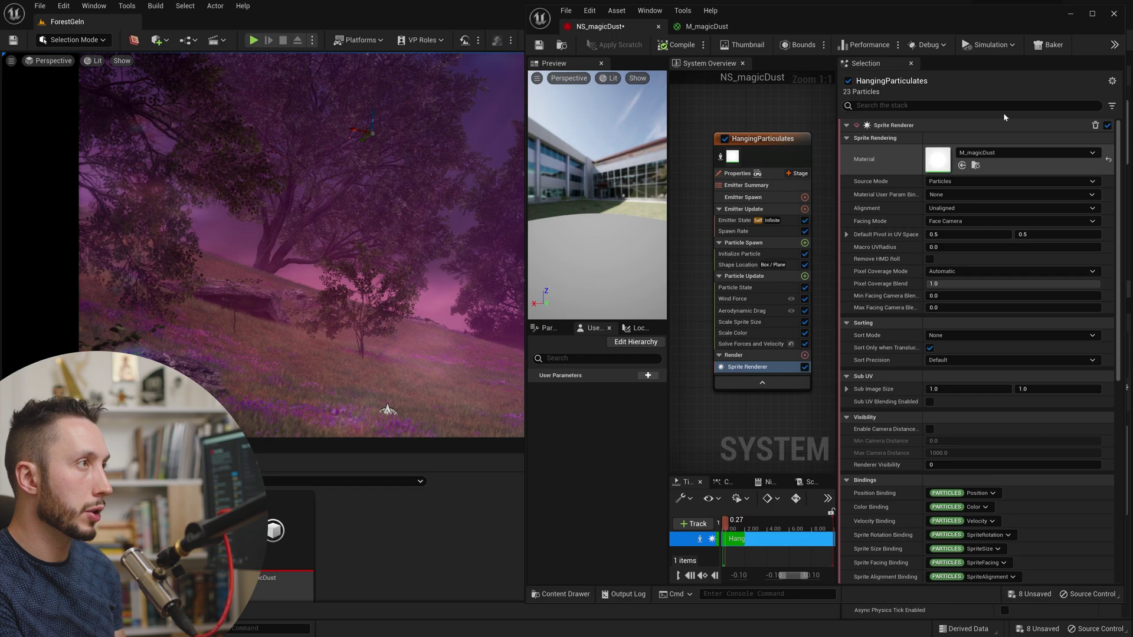
{"action": "left_click", "coordinate": [1071, 14]}
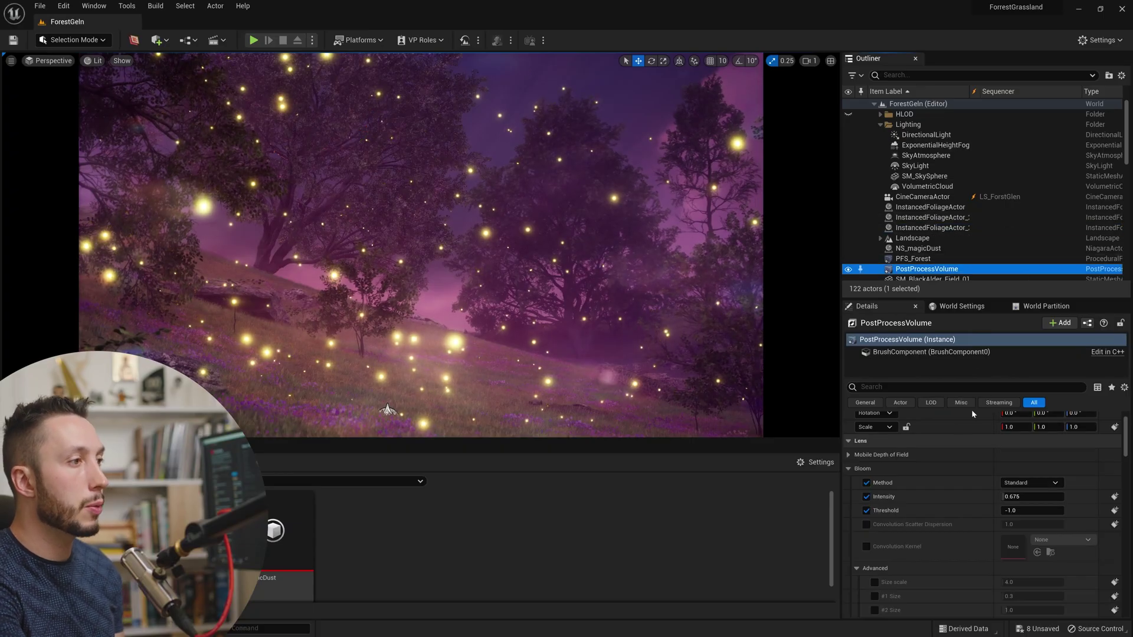
Try the Convolution bloom method on the PostProcessVolume, and switch it back to Standard
{"action": "scroll", "coordinate": [938, 468], "scroll_direction": "down", "scroll_amount": 1}
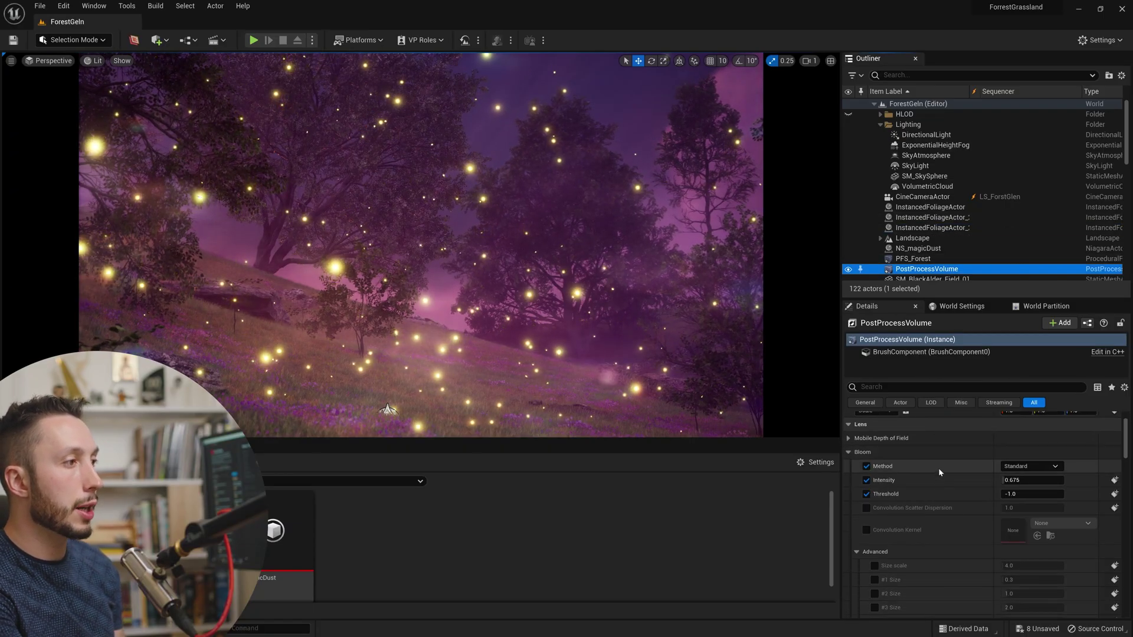
{"action": "left_click", "coordinate": [1046, 467]}
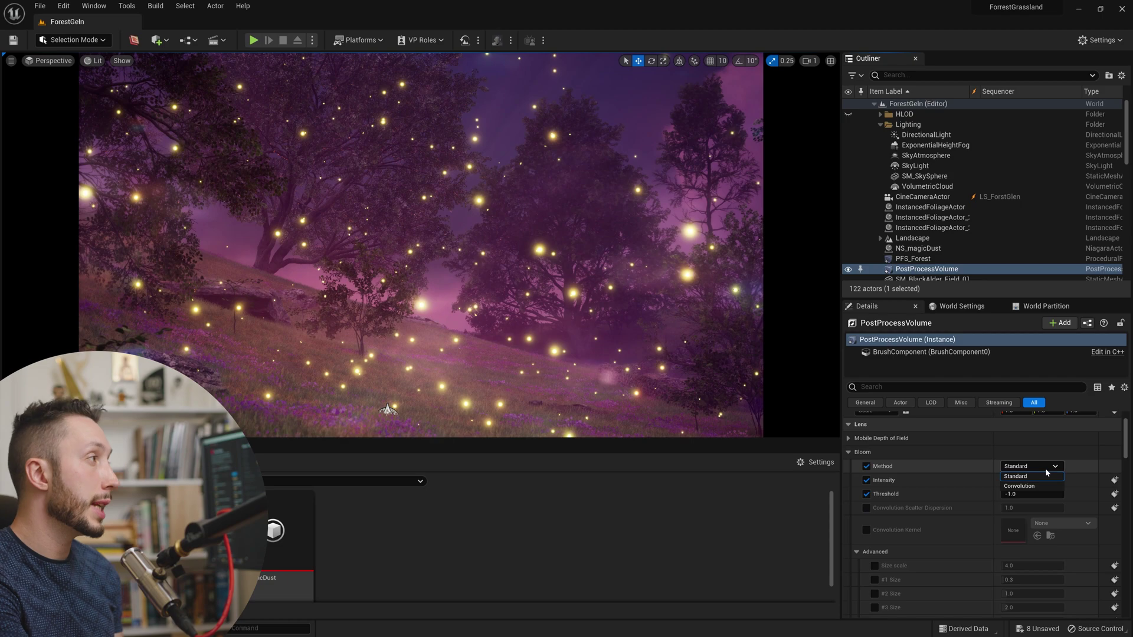
{"action": "left_click", "coordinate": [1043, 486]}
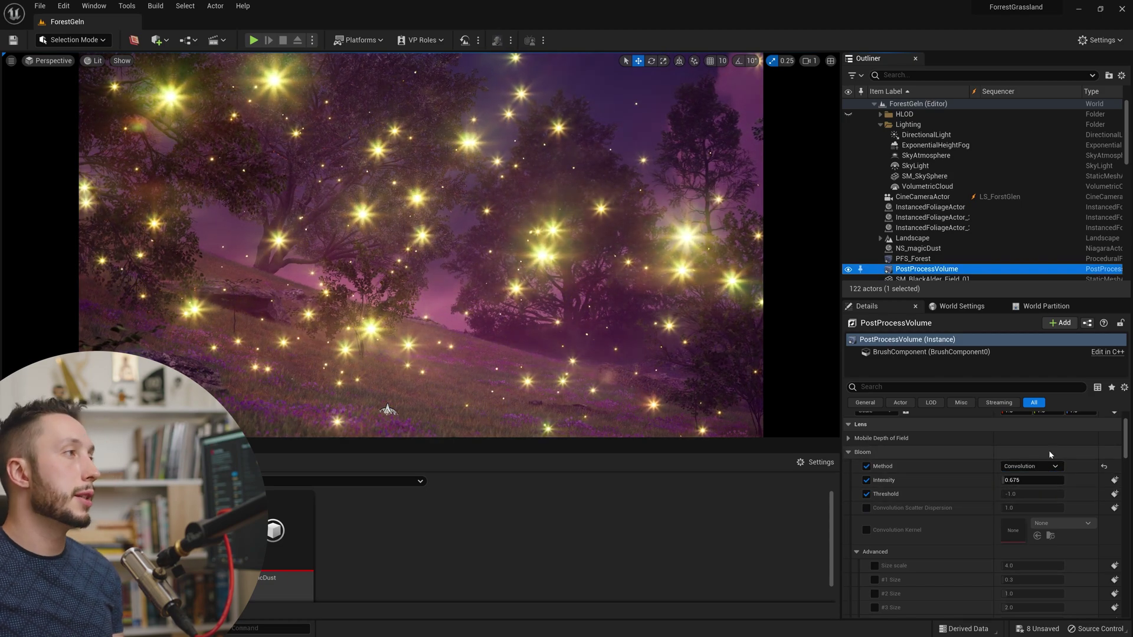
{"action": "left_click", "coordinate": [1038, 466]}
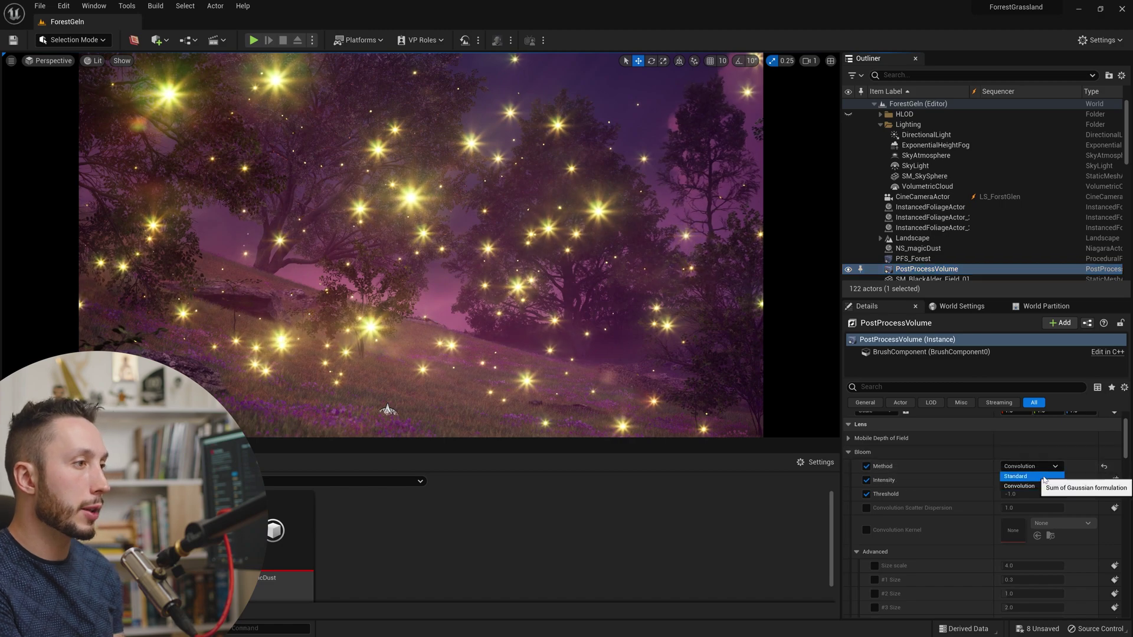
{"action": "left_click", "coordinate": [1043, 476]}
Try a Bloom intensity of 1.443 on the PostProcessVolume, and set it to 0.2
{"action": "left_click_drag", "start_coordinate": [1043, 476], "coordinate": [1027, 477]}
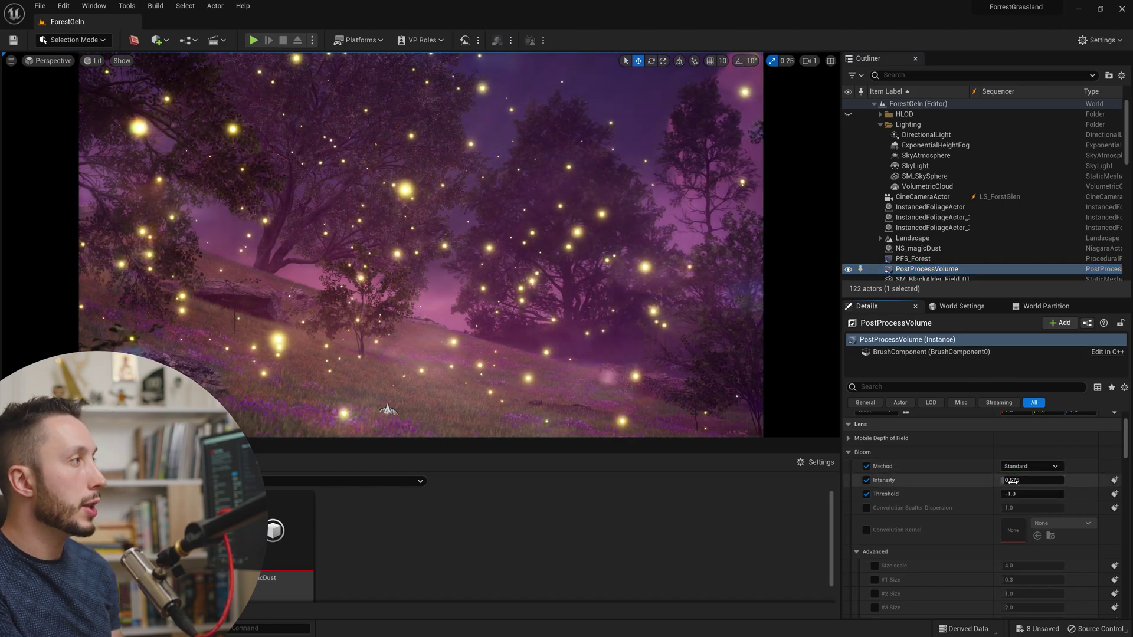
{"action": "type", "text": "1.443"}
{"action": "key", "text": "Return"}
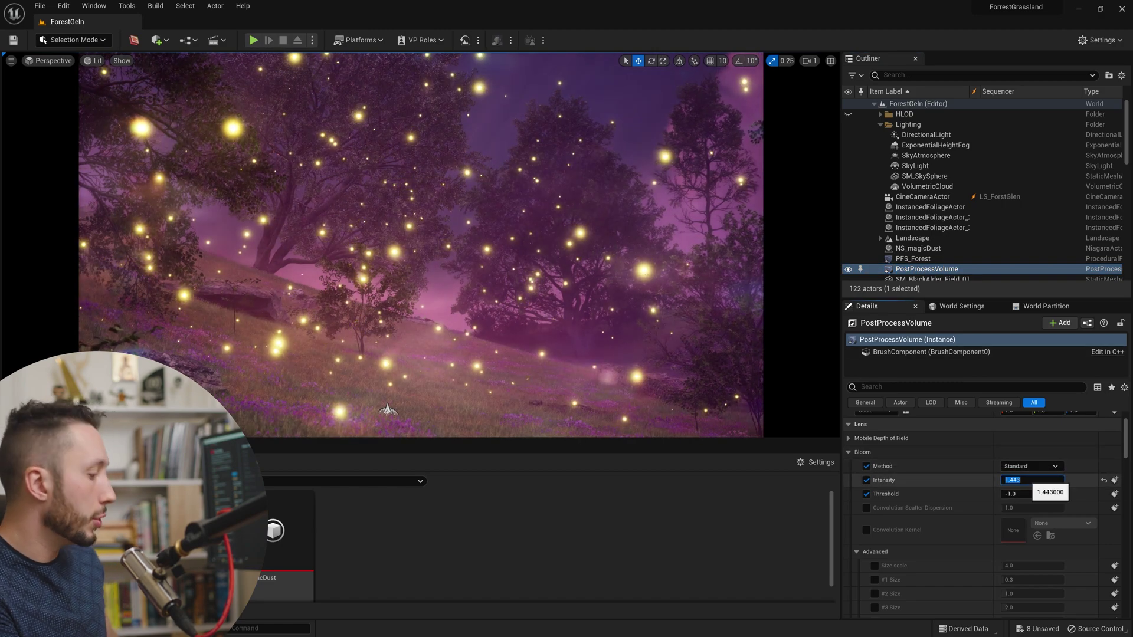
{"action": "type", "text": "0.2"}
{"action": "key", "text": "Return"}
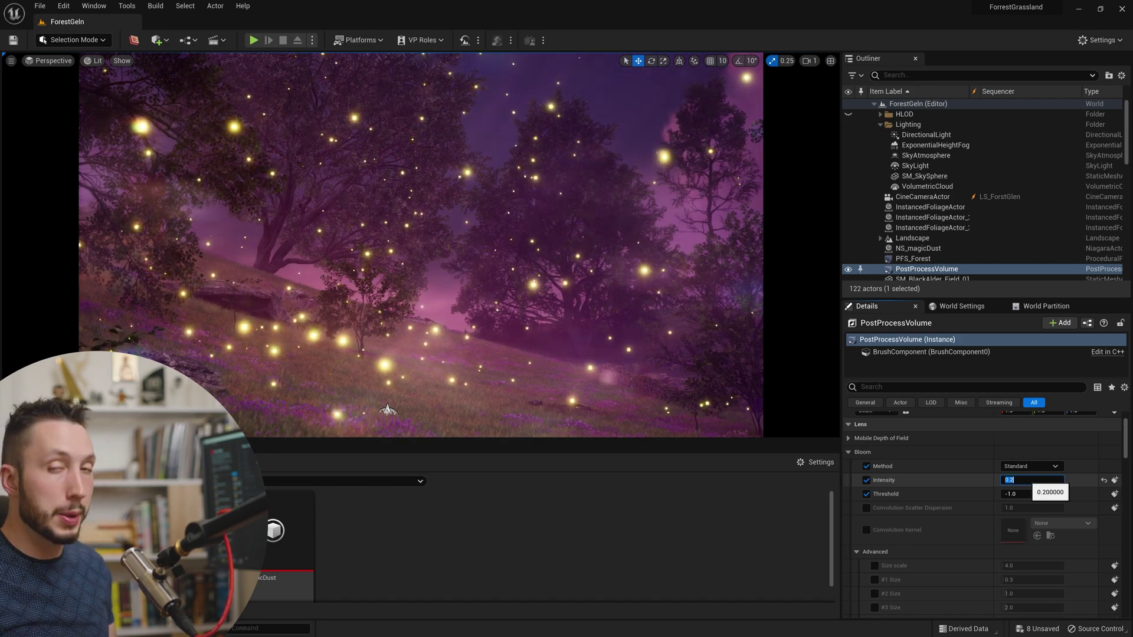
{"action": "left_click", "coordinate": [1032, 494]}
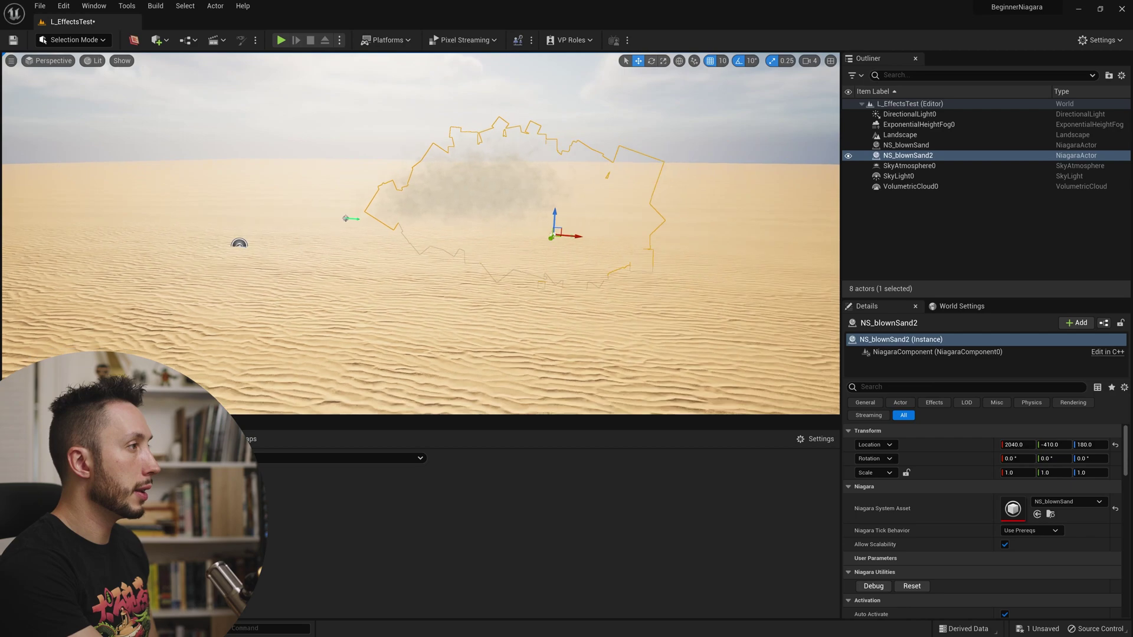
{"action": "right_click_drag", "start_coordinate": [420, 236], "coordinate": [531, 254]}
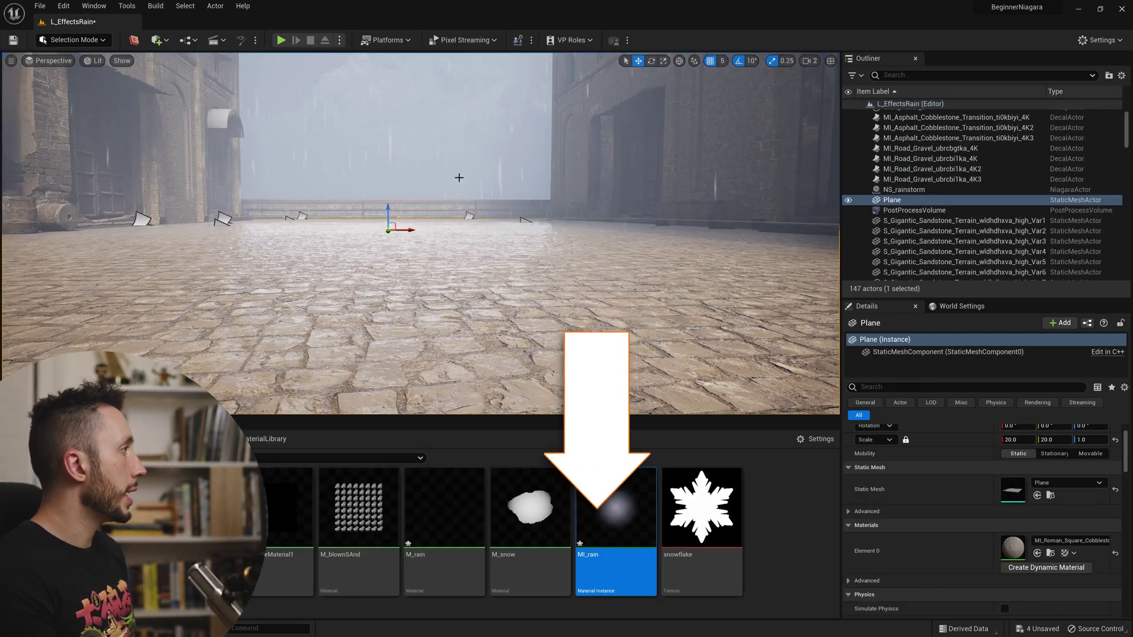